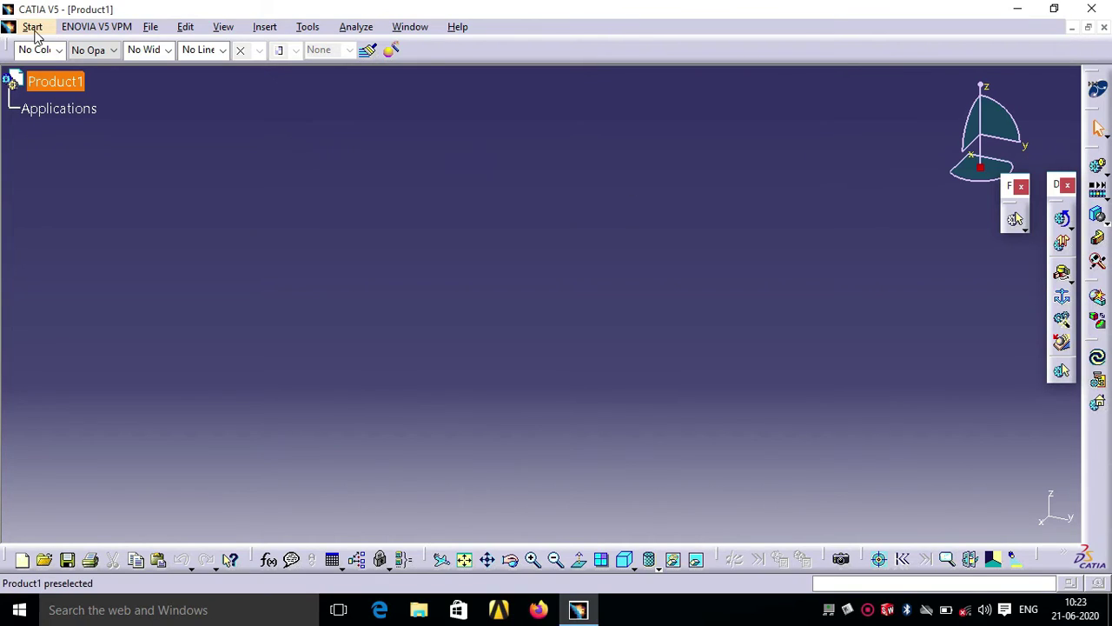
Step: Insert a new part, Part1, into the product and enter the Part Design workbench
left_click(33, 28)
mouse_move(79, 66)
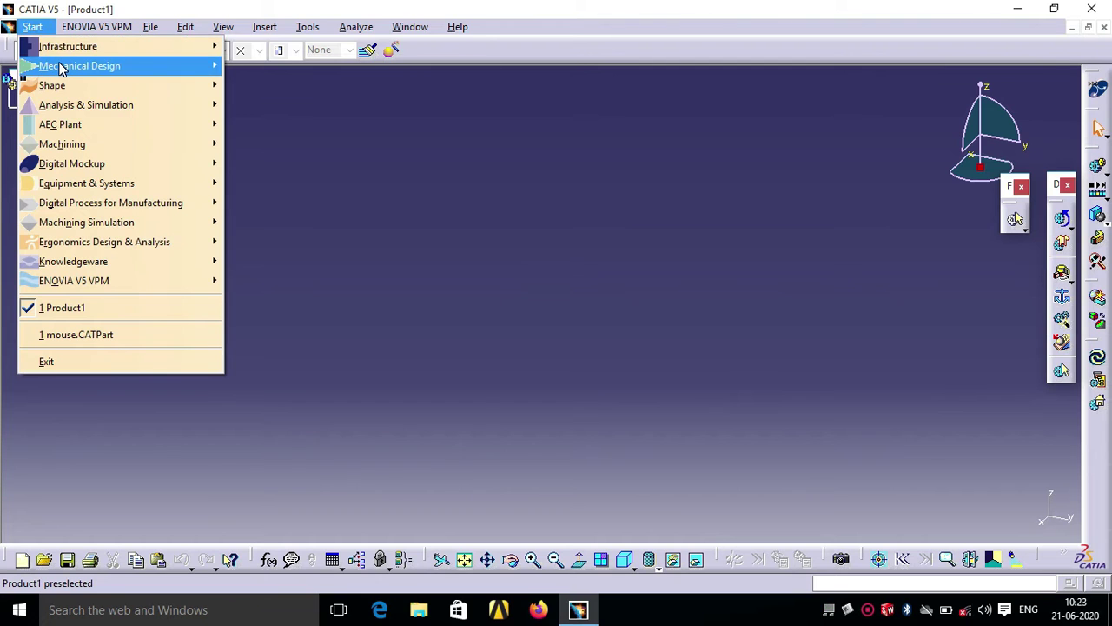
key("Left")
key("Left")
key("Left")
key("Left")
left_click(265, 66)
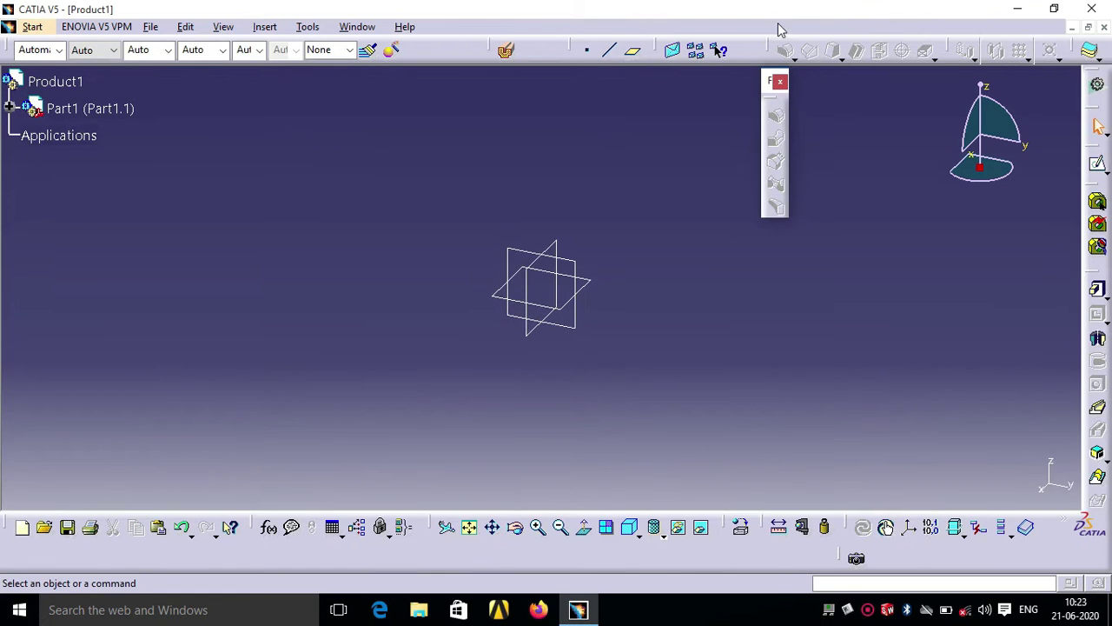
Step: Tear off the Fillets toolbar as a floating panel and start a sketch on the xy plane
left_click(780, 81)
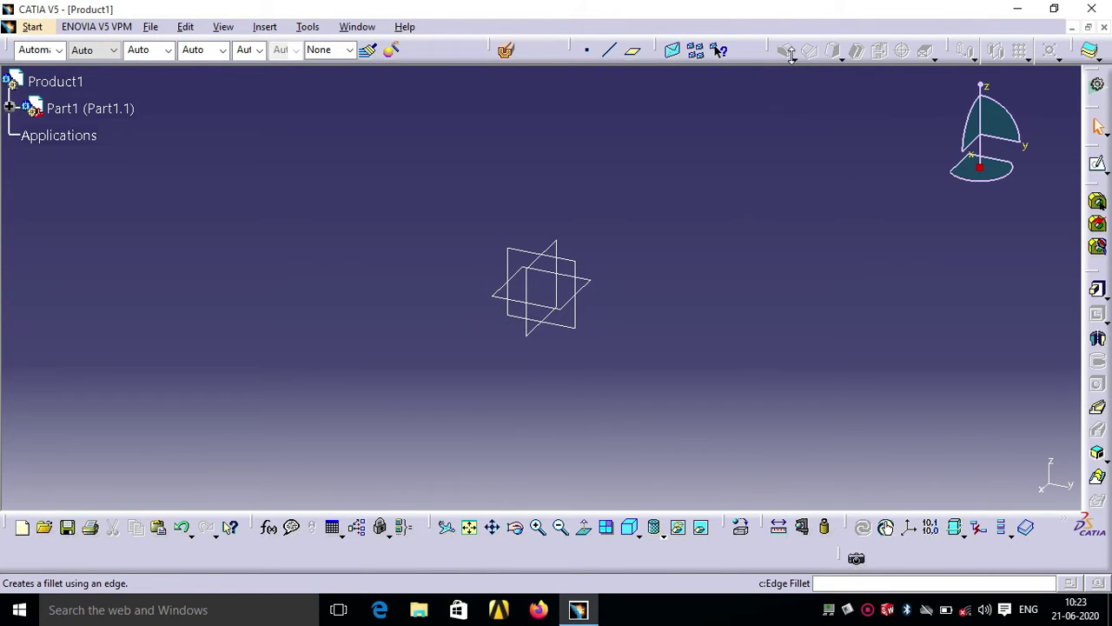
left_click(791, 50)
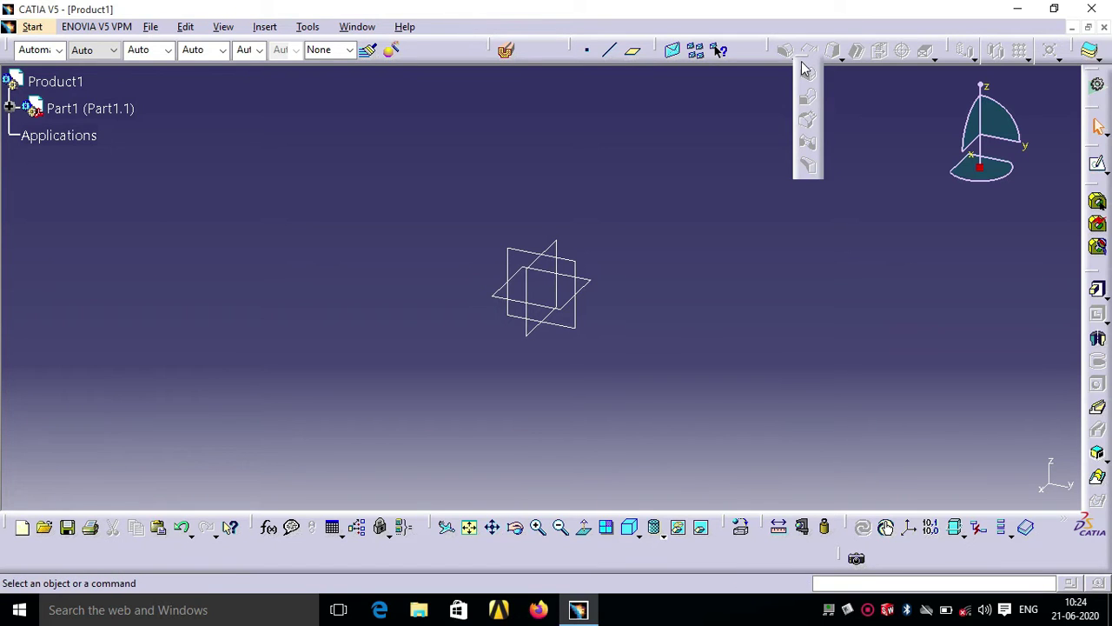
left_click_drag(807, 62, 776, 93)
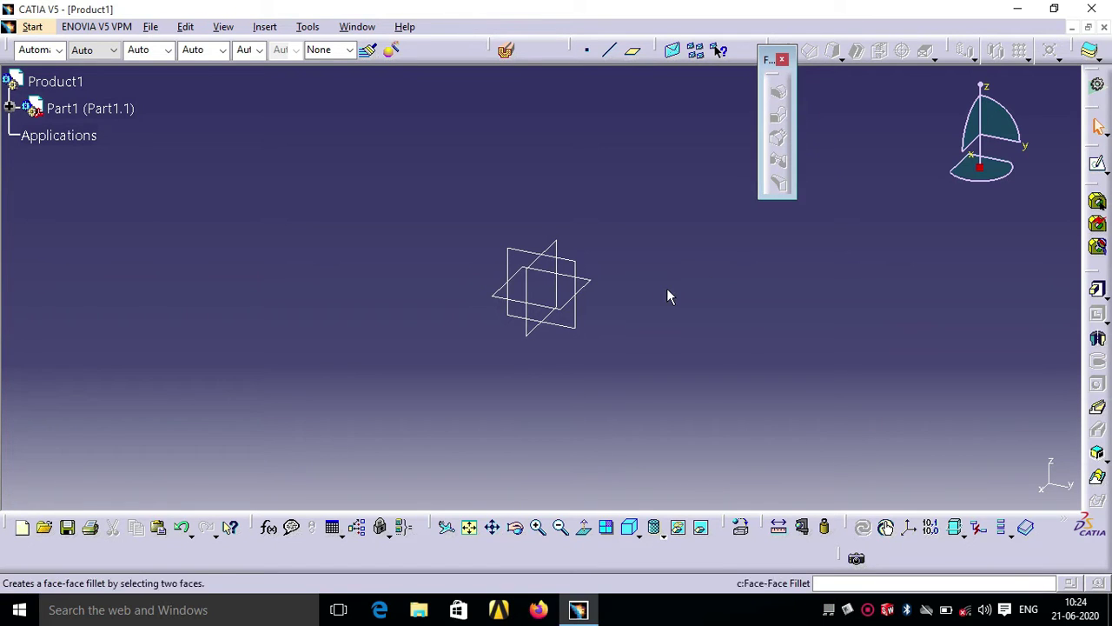
left_click(594, 283)
left_click(1098, 168)
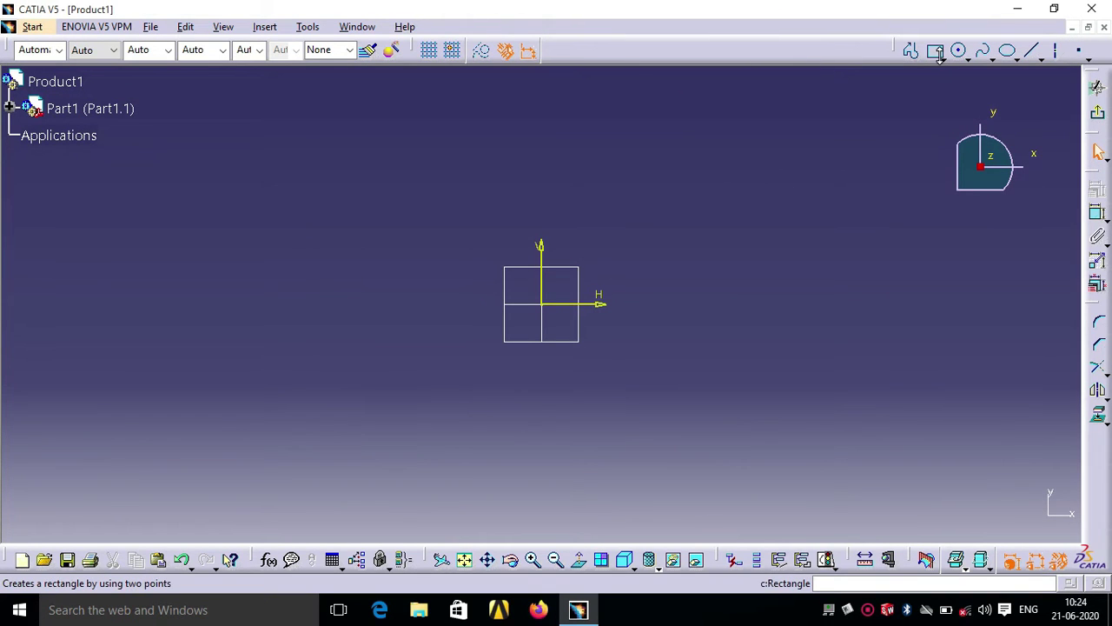
Step: Draw a tall centred rectangle with its centre on the sketch origin
left_click(943, 57)
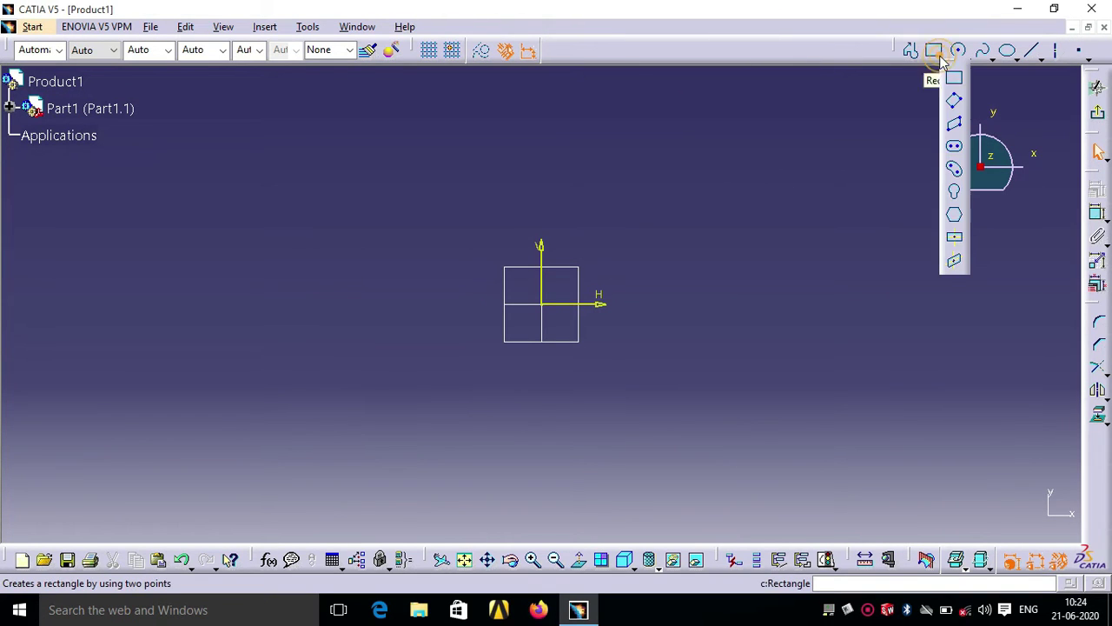
left_click(956, 237)
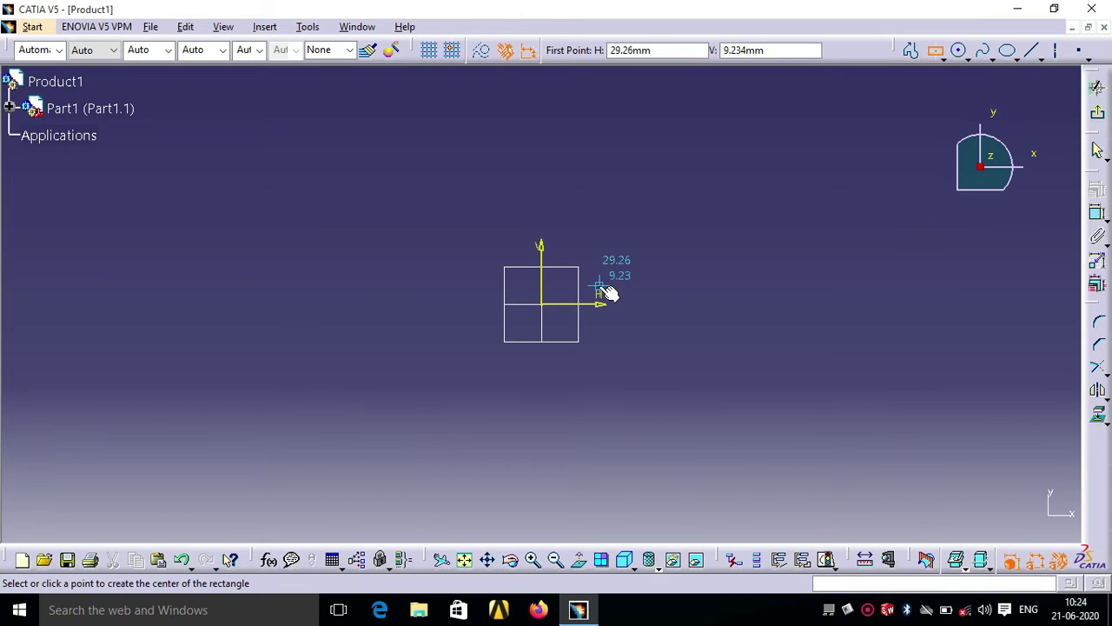
left_click(543, 304)
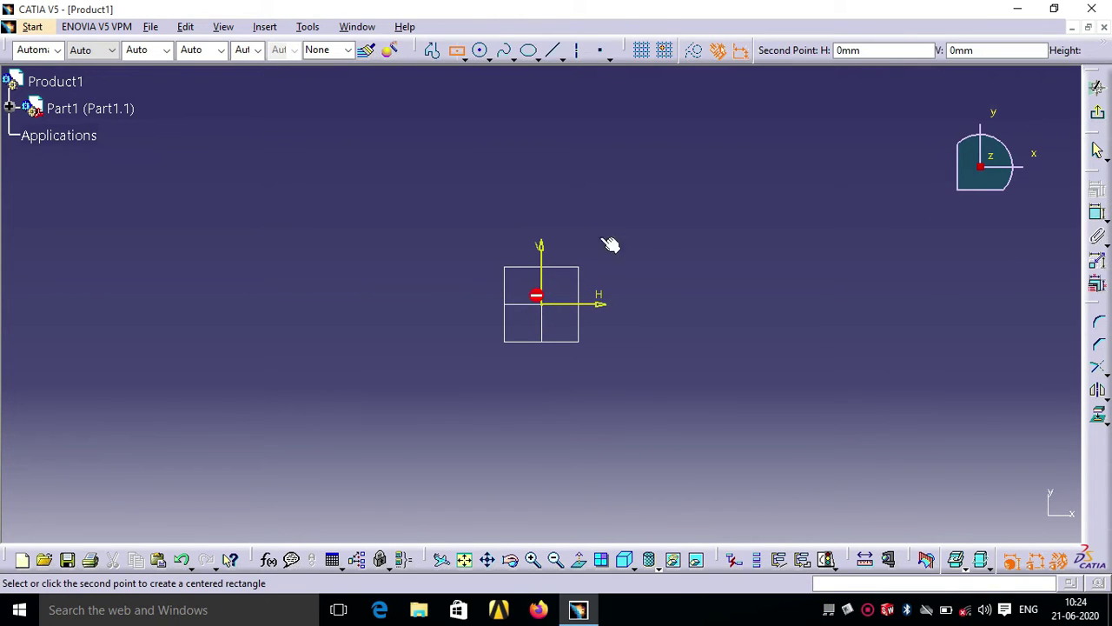
left_click(596, 146)
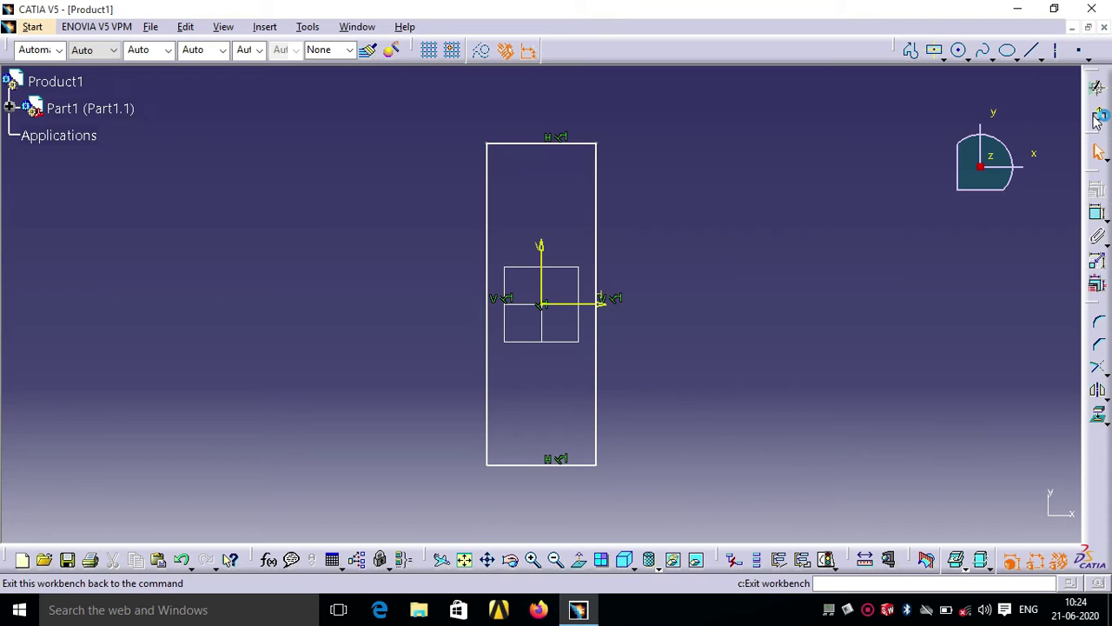
Step: Exit the sketcher and pad Sketch.1 by 7 mm to create Pad.1
left_click(1096, 113)
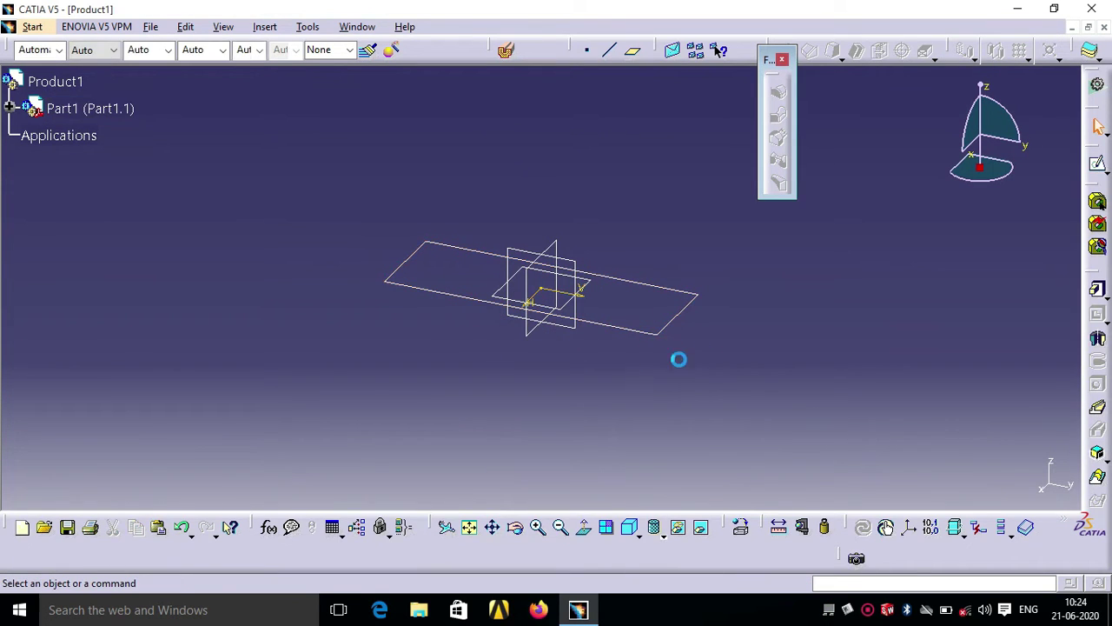
left_click(1099, 292)
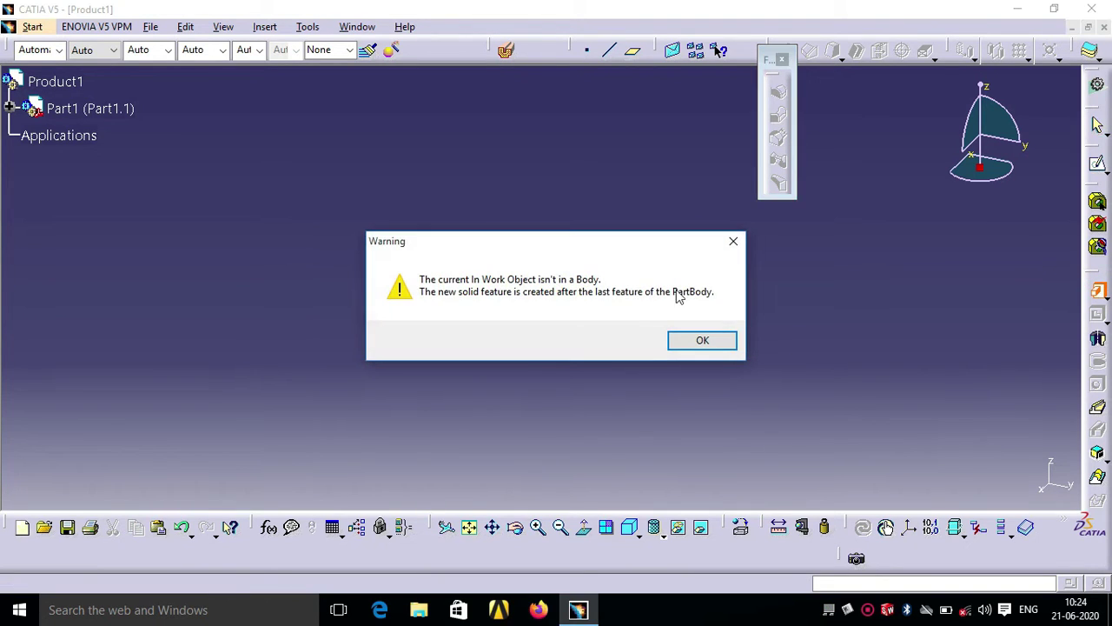
left_click(677, 342)
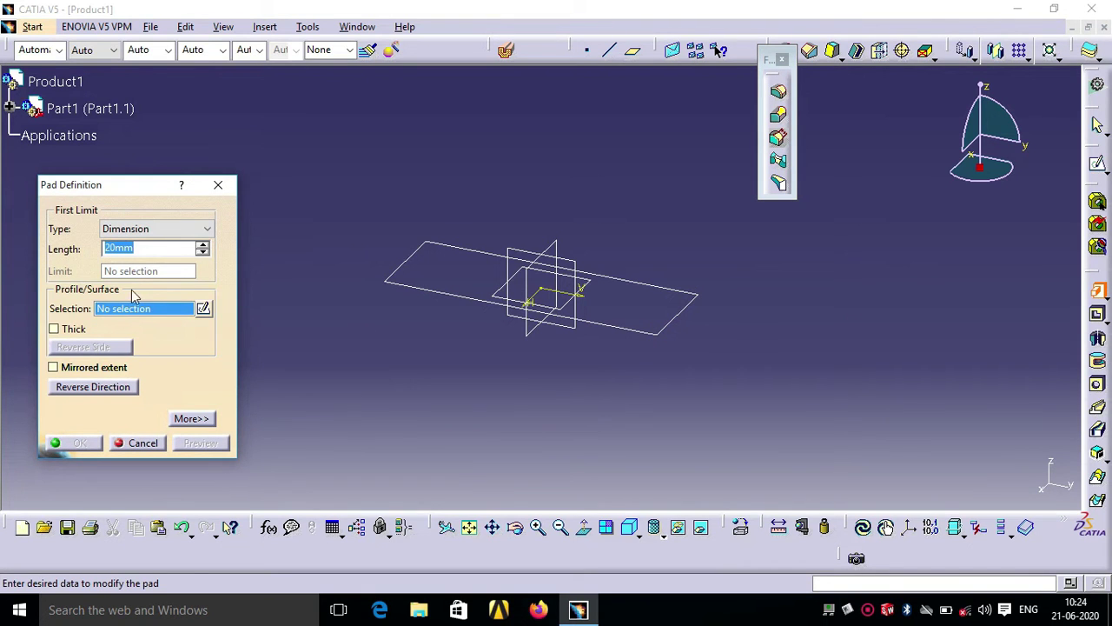
left_click(402, 285)
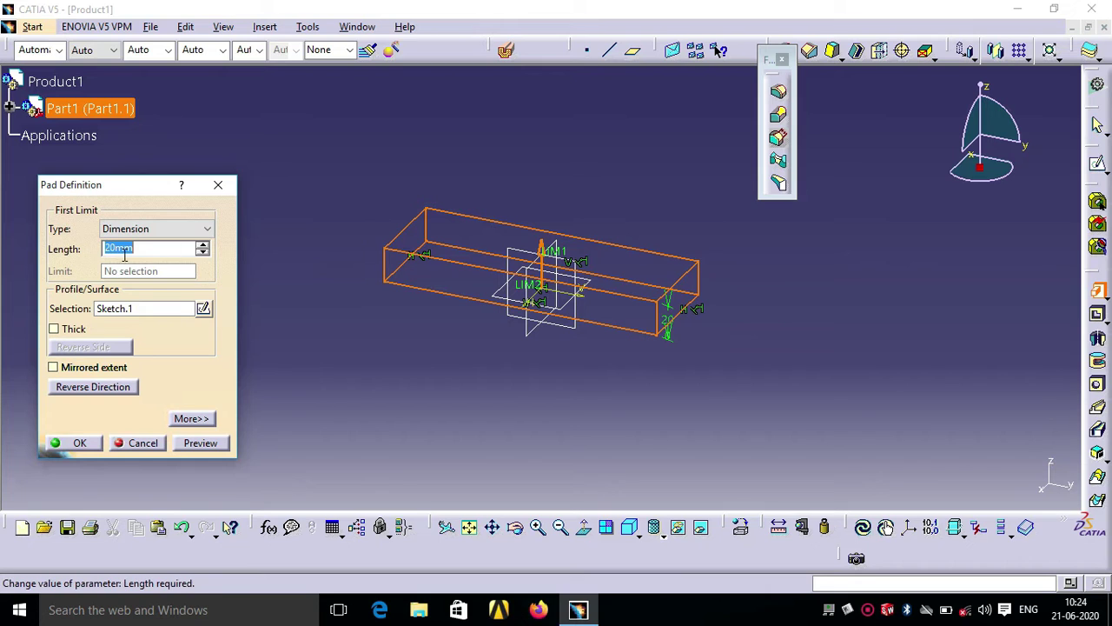
type("70")
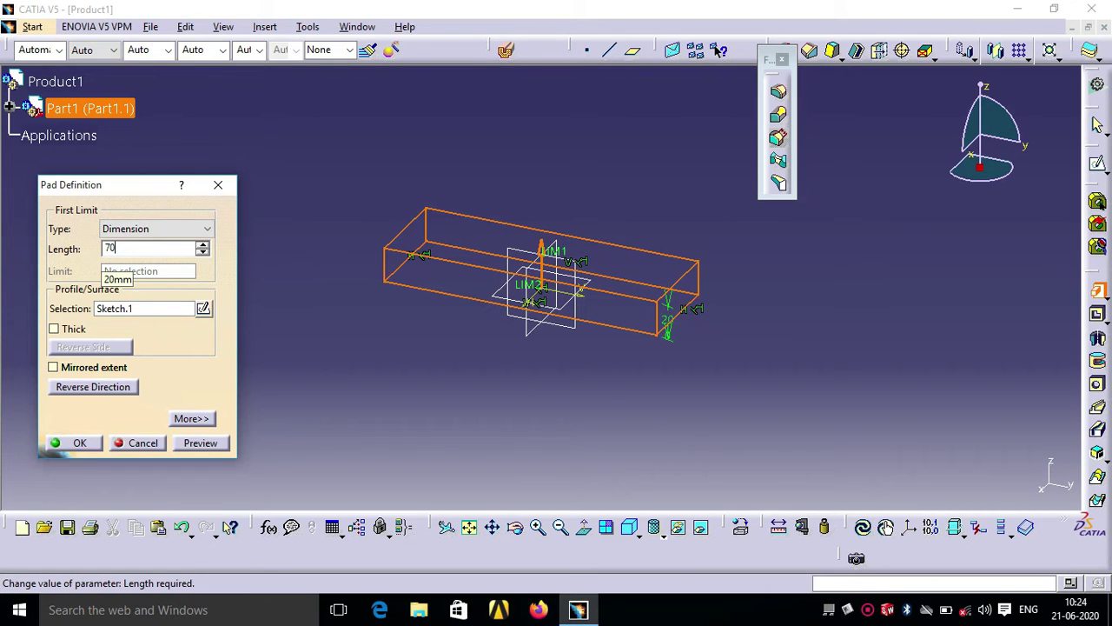
key("Return")
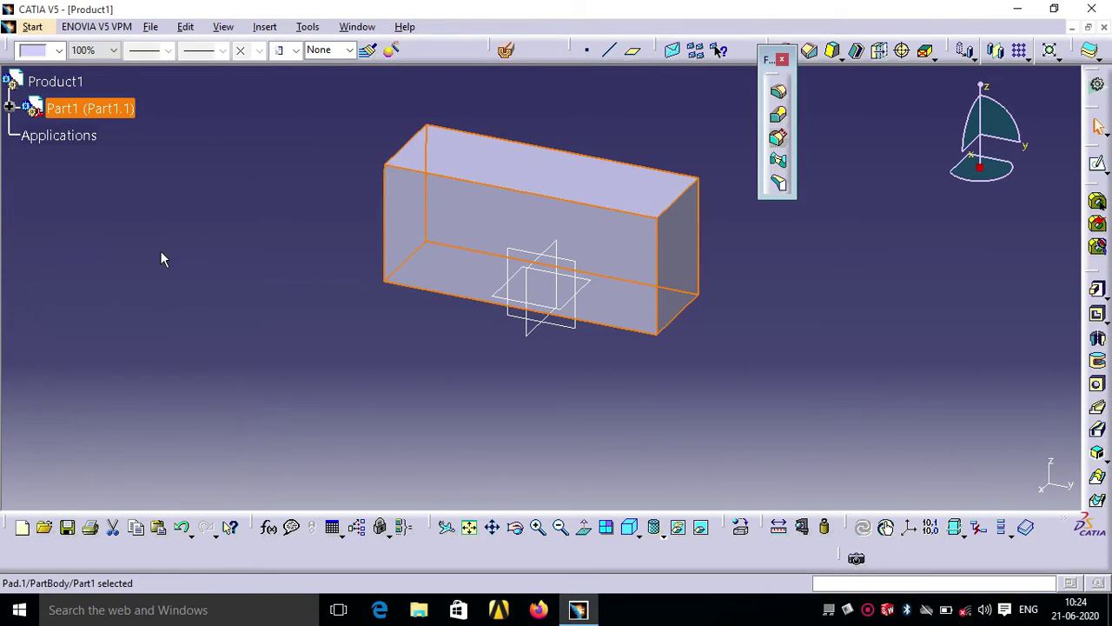
Step: Open the Tritangent Fillet dialog, move it aside, and toggle its extra options on and off
left_click(966, 296)
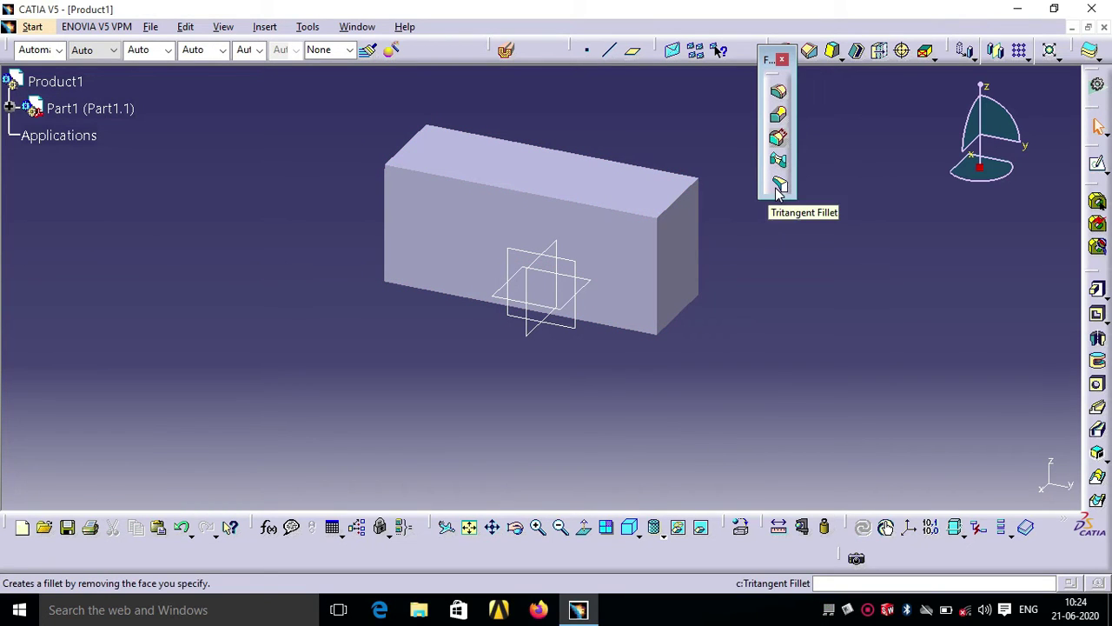
left_click(778, 184)
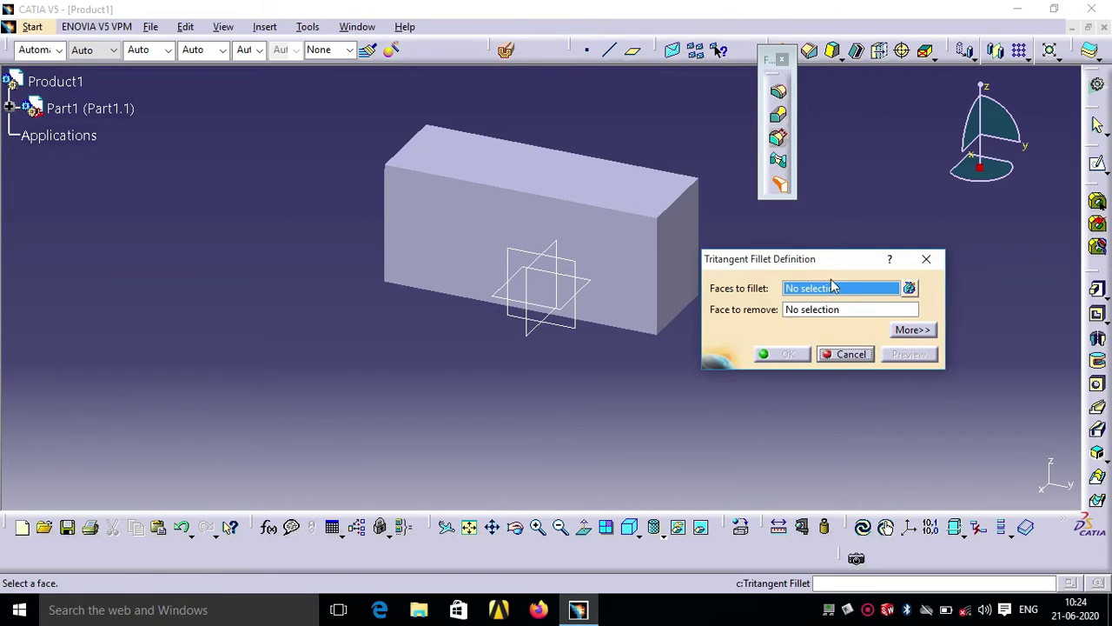
mouse_move(830, 259)
left_mouse_down()
mouse_move(733, 246)
mouse_move(598, 194)
left_mouse_up()
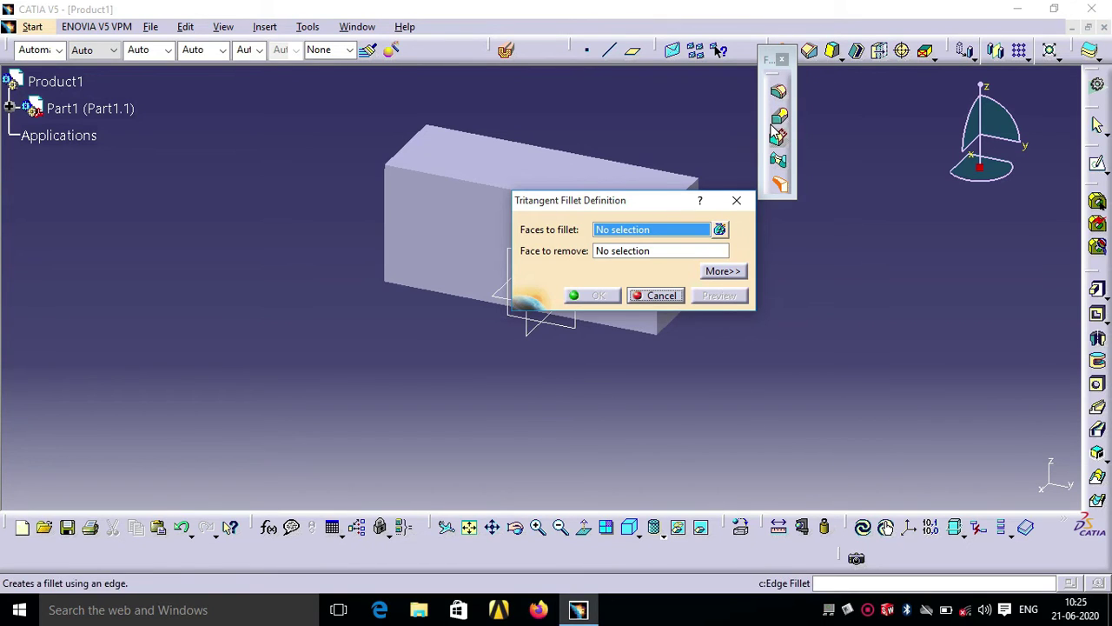
left_click(726, 272)
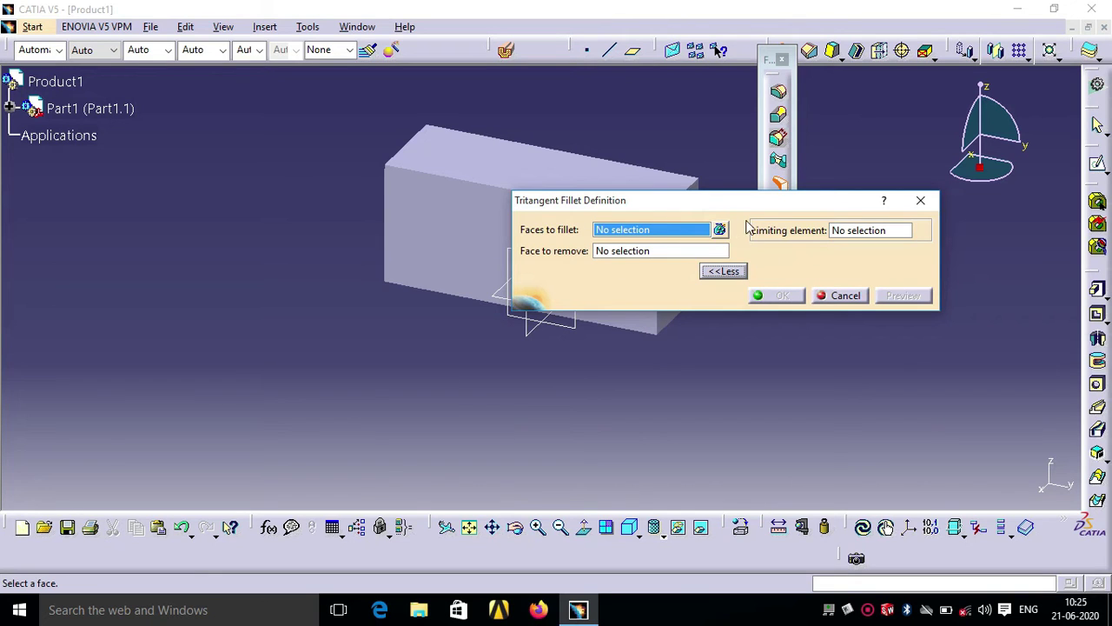
left_click(721, 272)
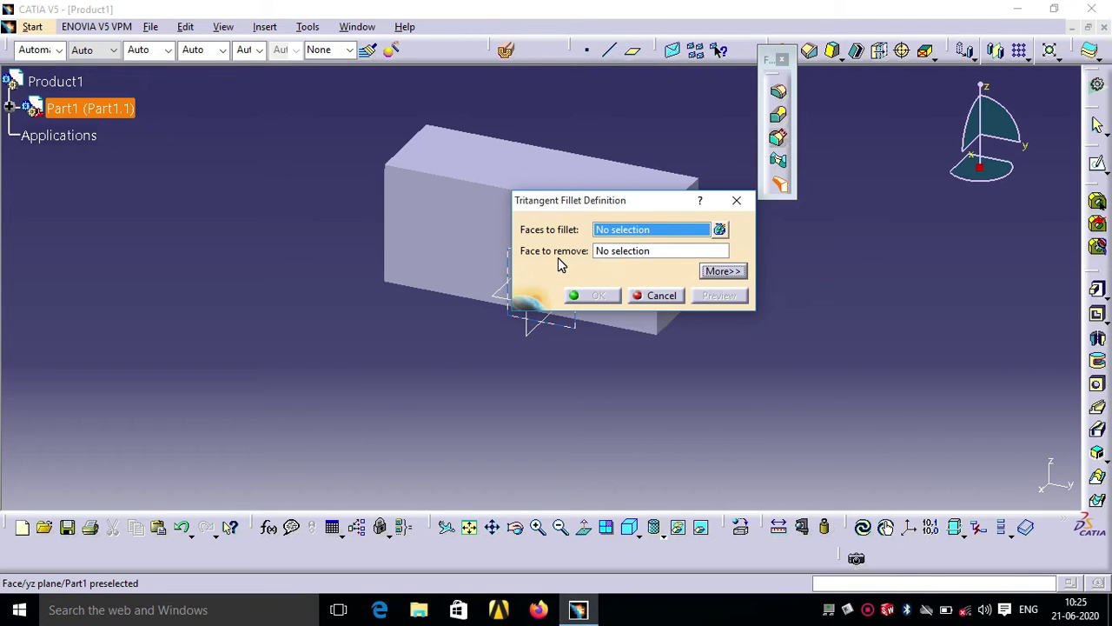
Step: Select the block's front face and, after rotating, its opposite side face as faces to fillet
left_click(642, 251)
left_click(623, 231)
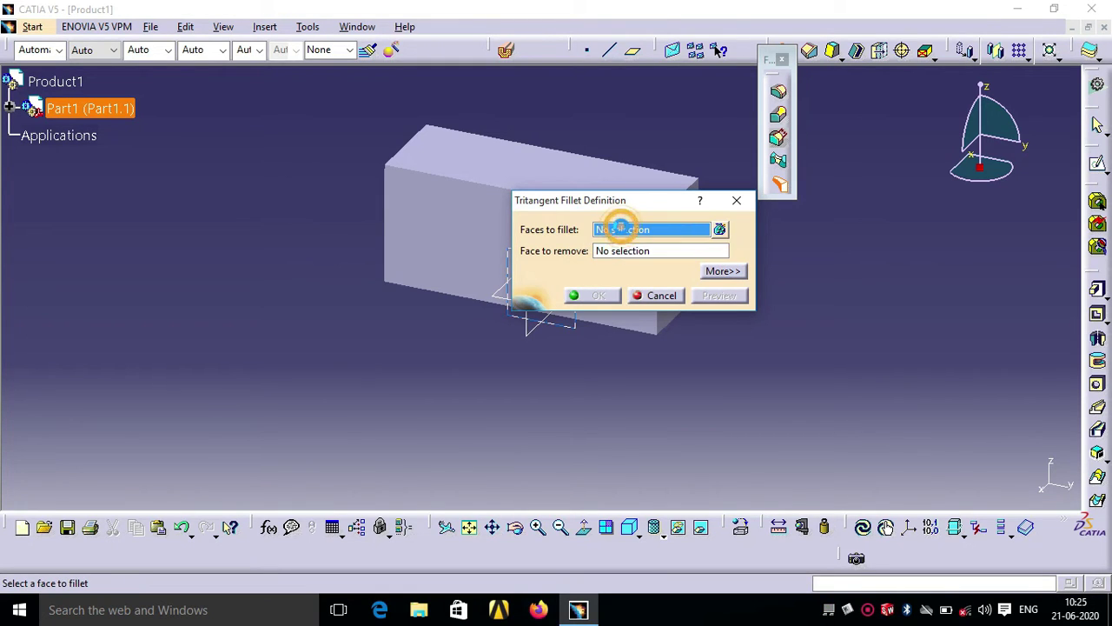
left_click_drag(609, 205, 784, 220)
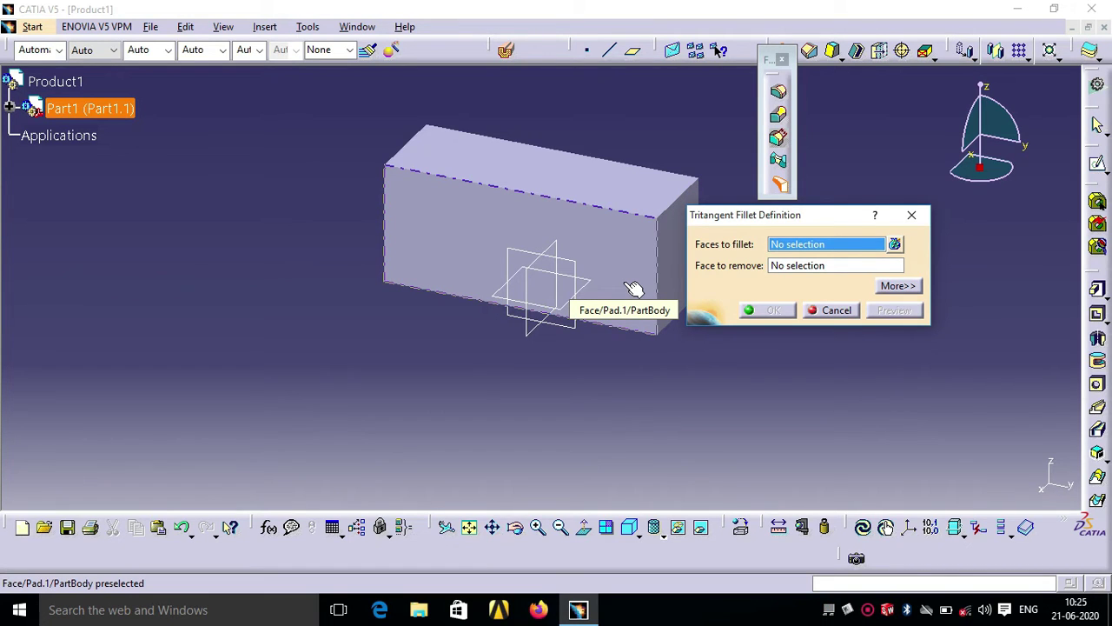
left_click(797, 217)
left_click_drag(797, 217, 832, 212)
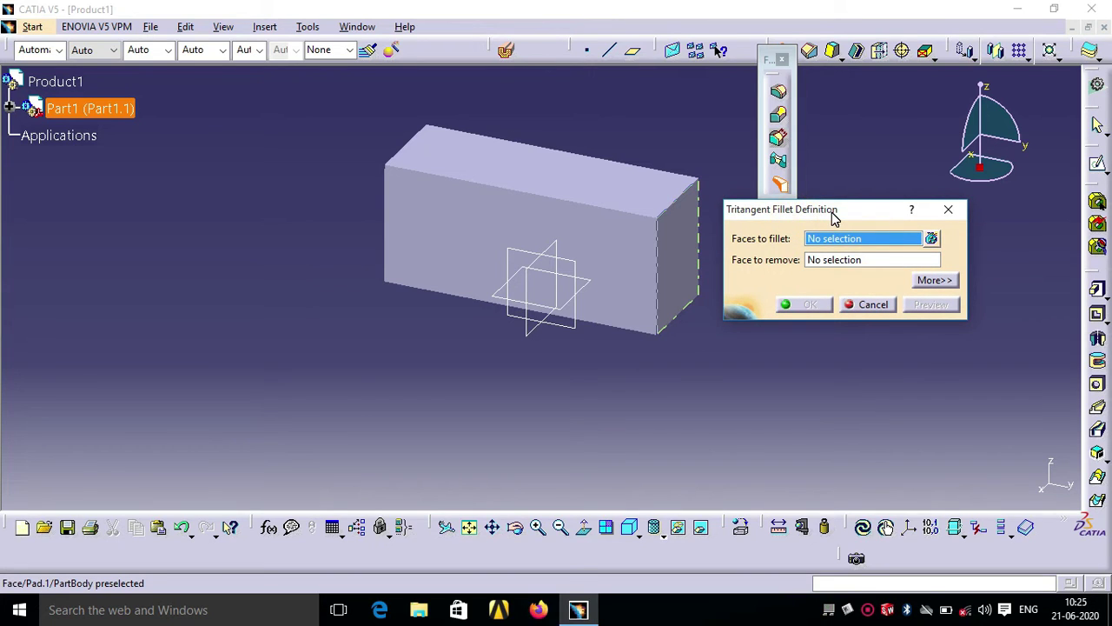
left_click(737, 402)
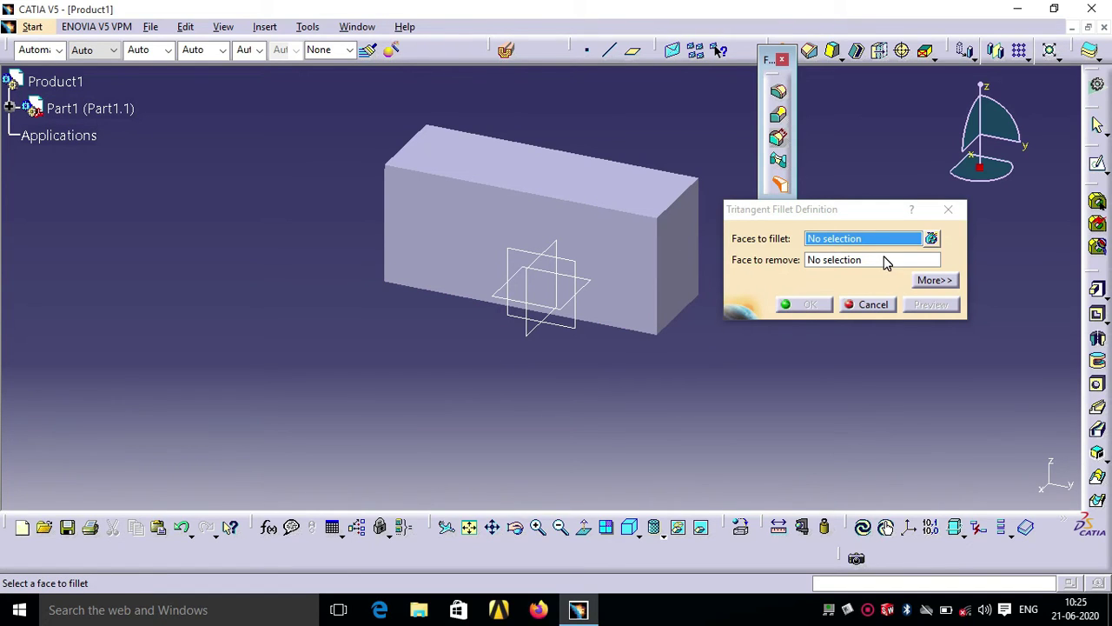
left_click(592, 270)
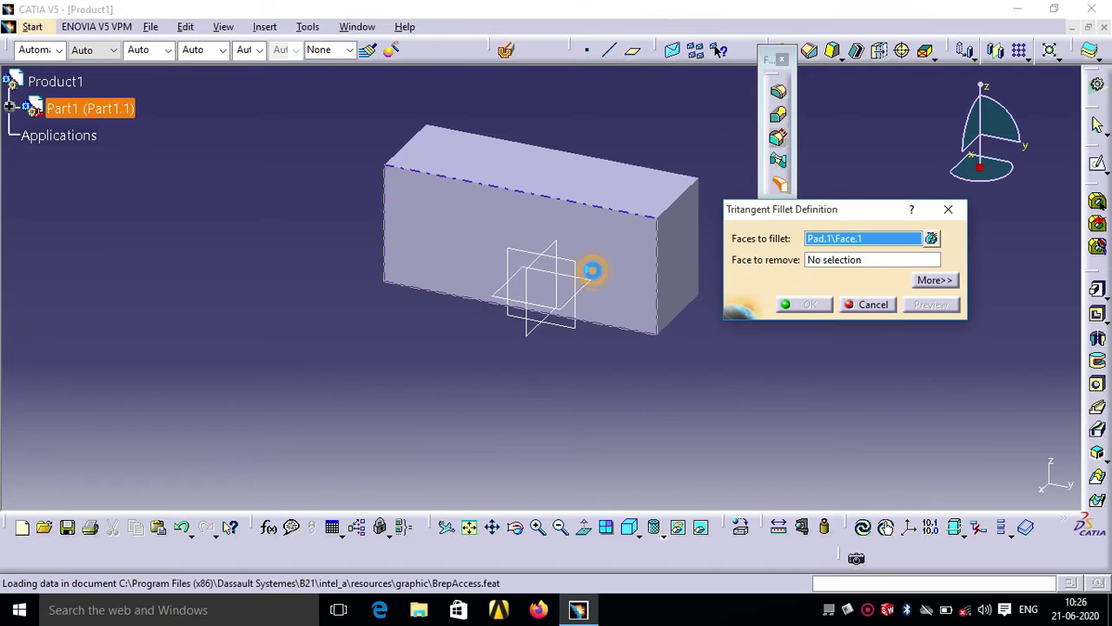
left_click(515, 527)
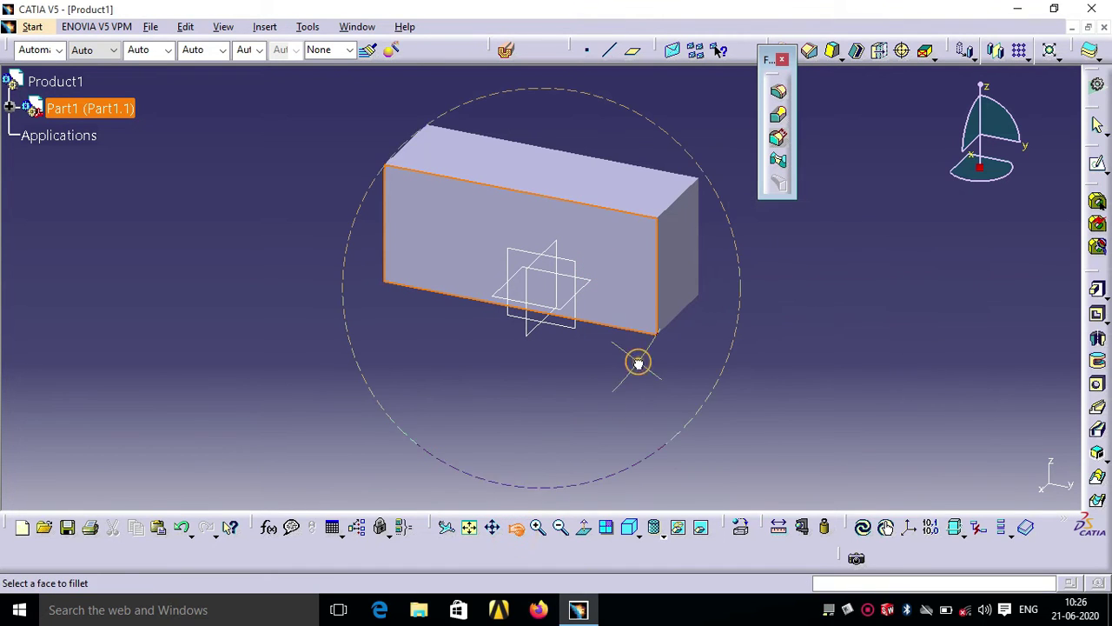
left_click_drag(638, 363, 383, 455)
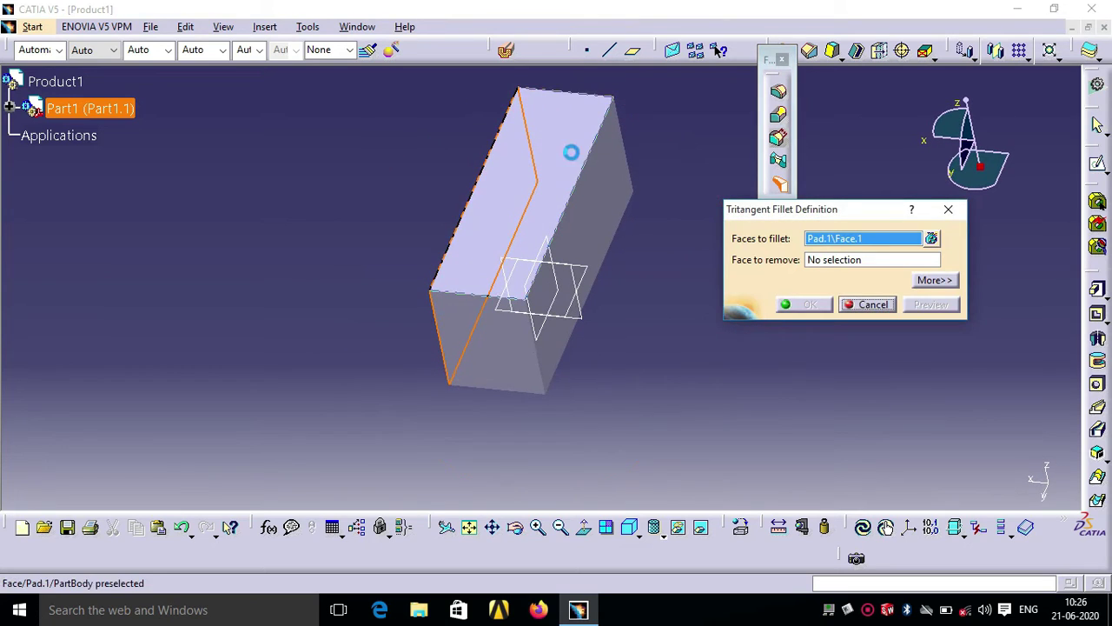
left_click(604, 175)
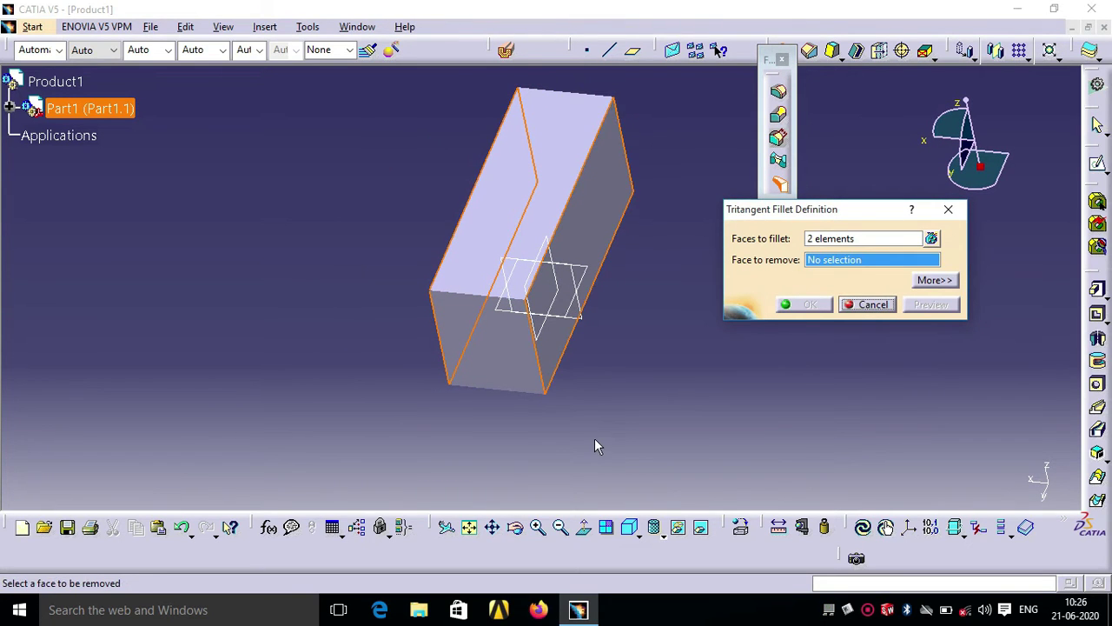
Step: Set the top face as the face to remove, preview the rounded top, and apply the fillet
left_click(629, 526)
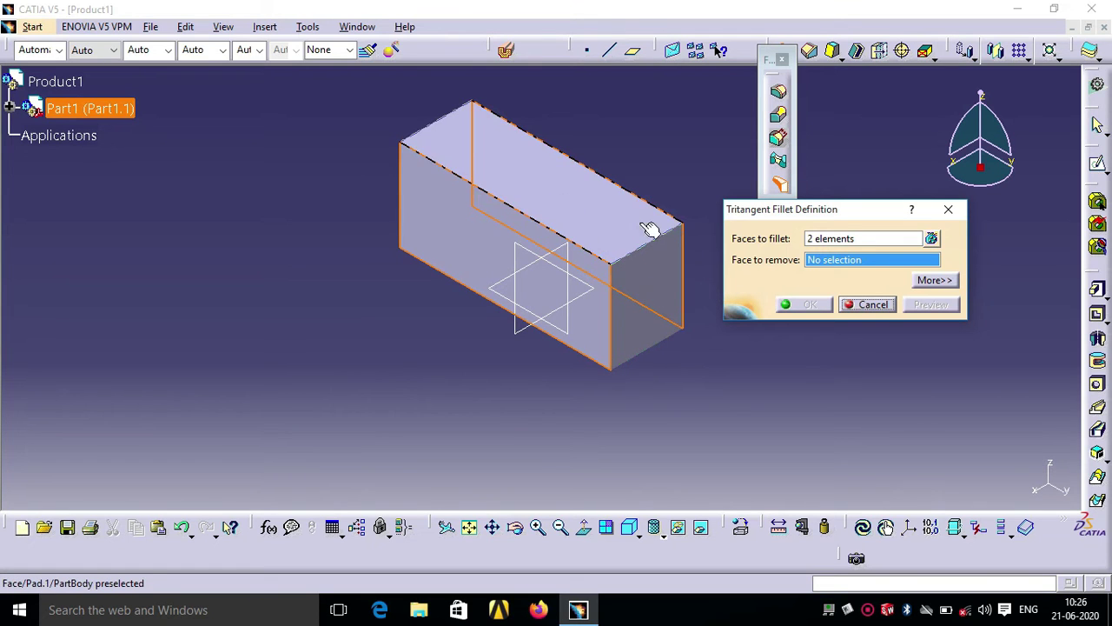
left_click(589, 194)
left_click(919, 306)
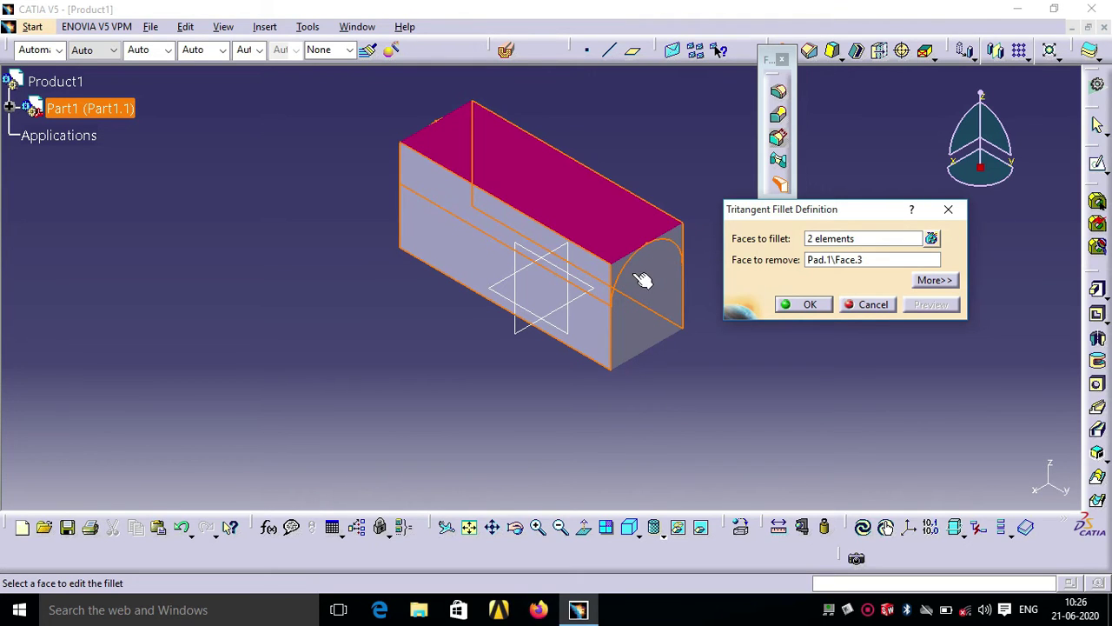
left_click(797, 306)
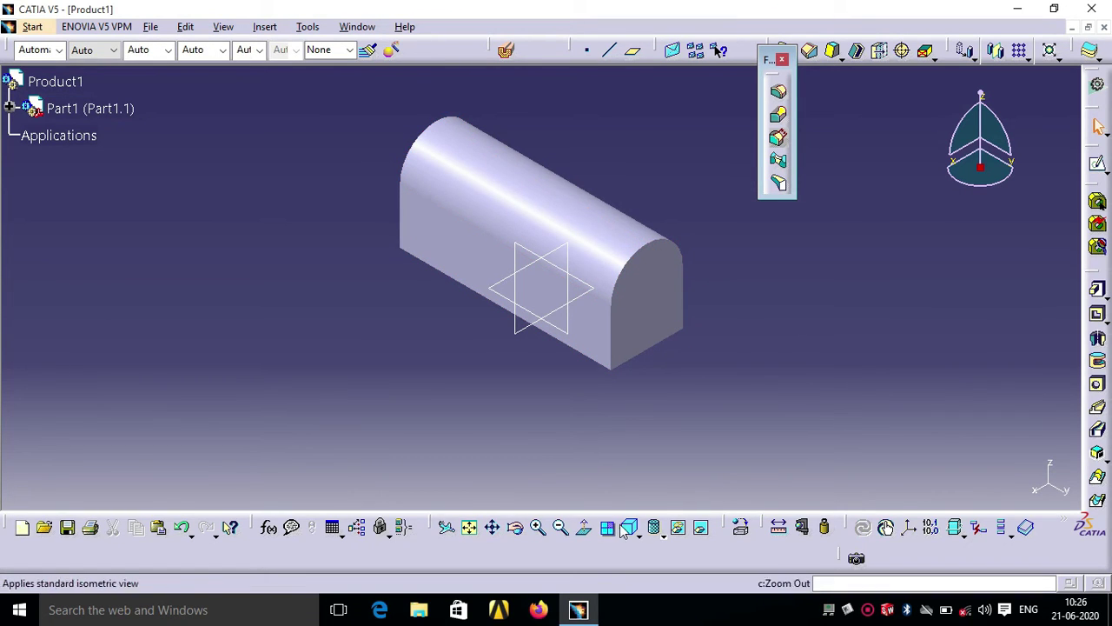
Step: Orbit to inspect the rounded block, return to isometric, then undo the fillet and the pad
left_click_drag(706, 355, 529, 288)
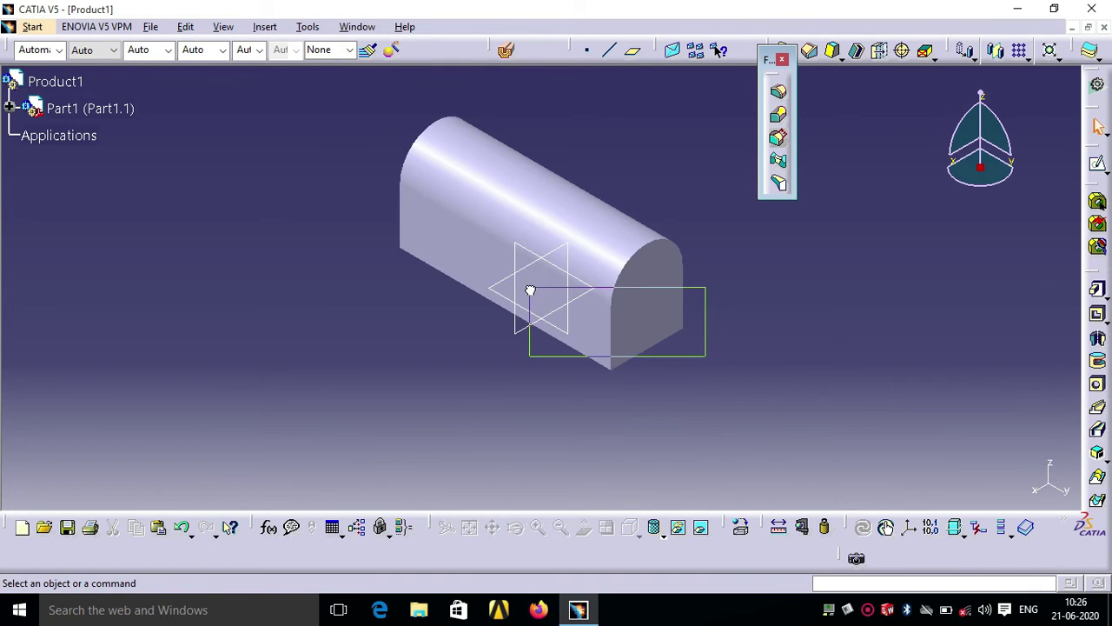
left_click(660, 406)
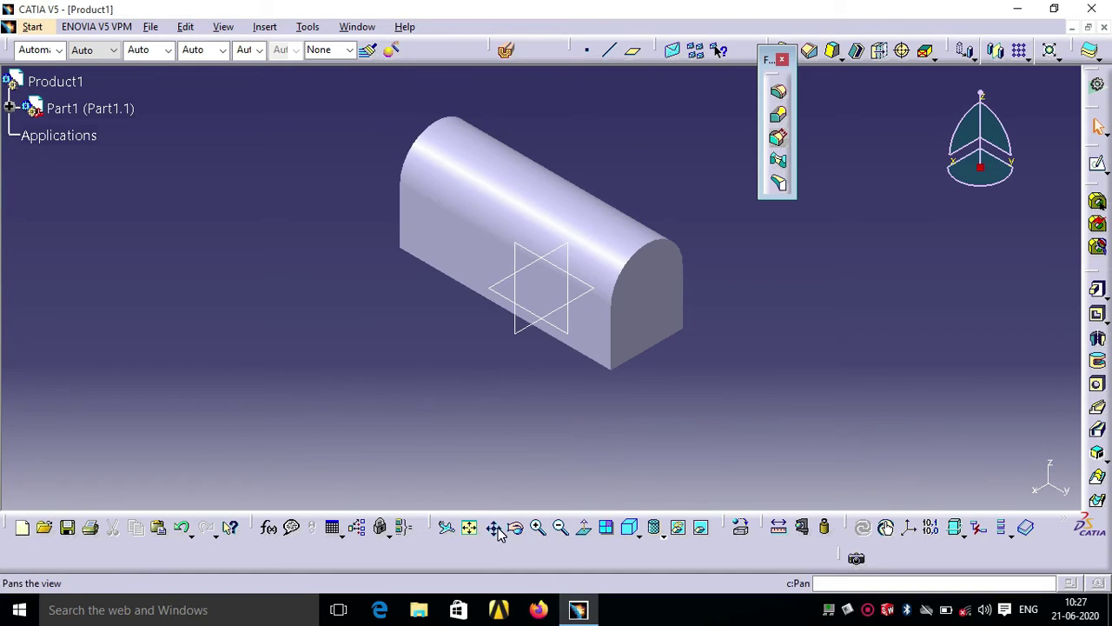
left_click(516, 527)
mouse_move(631, 409)
left_mouse_down()
mouse_move(510, 403)
mouse_move(449, 360)
mouse_move(742, 325)
mouse_move(695, 391)
mouse_move(464, 357)
mouse_move(513, 410)
mouse_move(739, 194)
mouse_move(495, 333)
mouse_move(608, 365)
mouse_move(512, 407)
mouse_move(432, 305)
mouse_move(714, 339)
mouse_move(618, 425)
left_mouse_up()
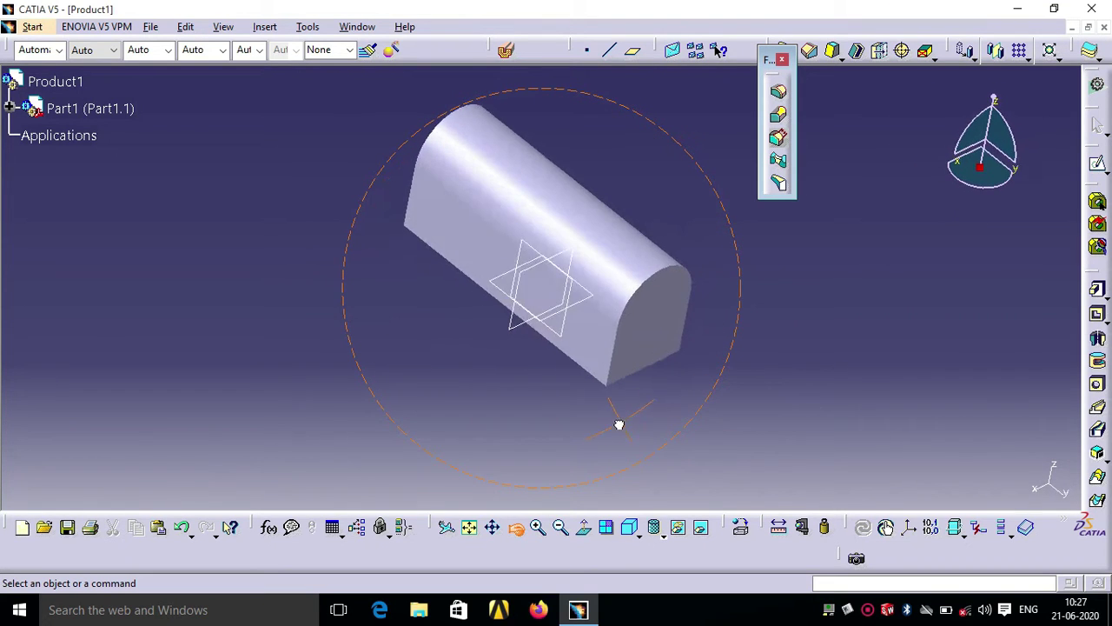
left_click(634, 526)
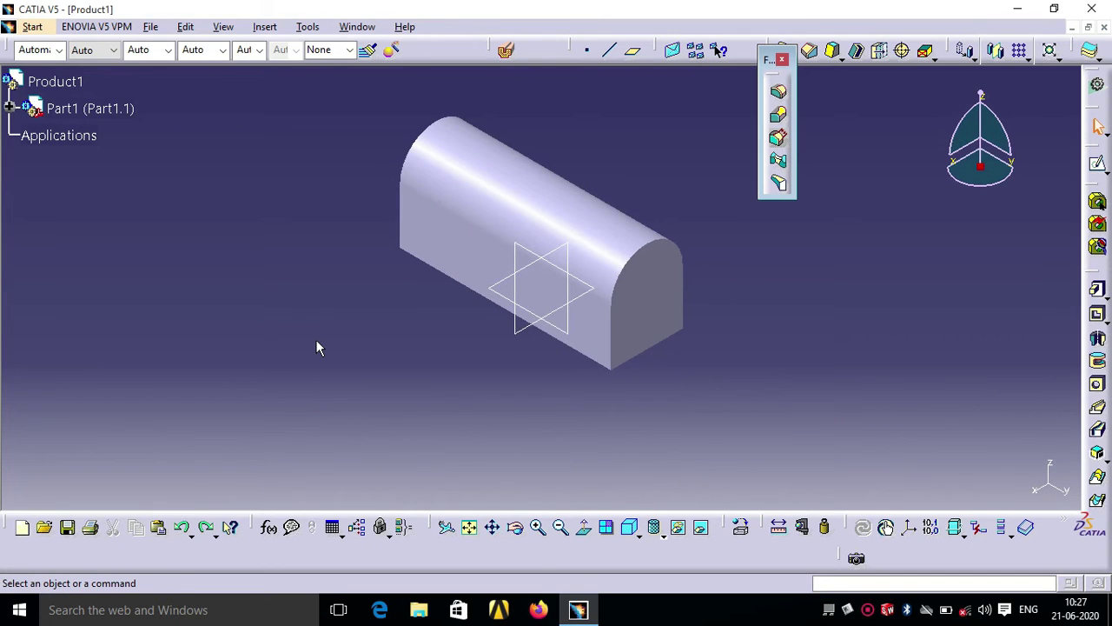
key("ctrl+z")
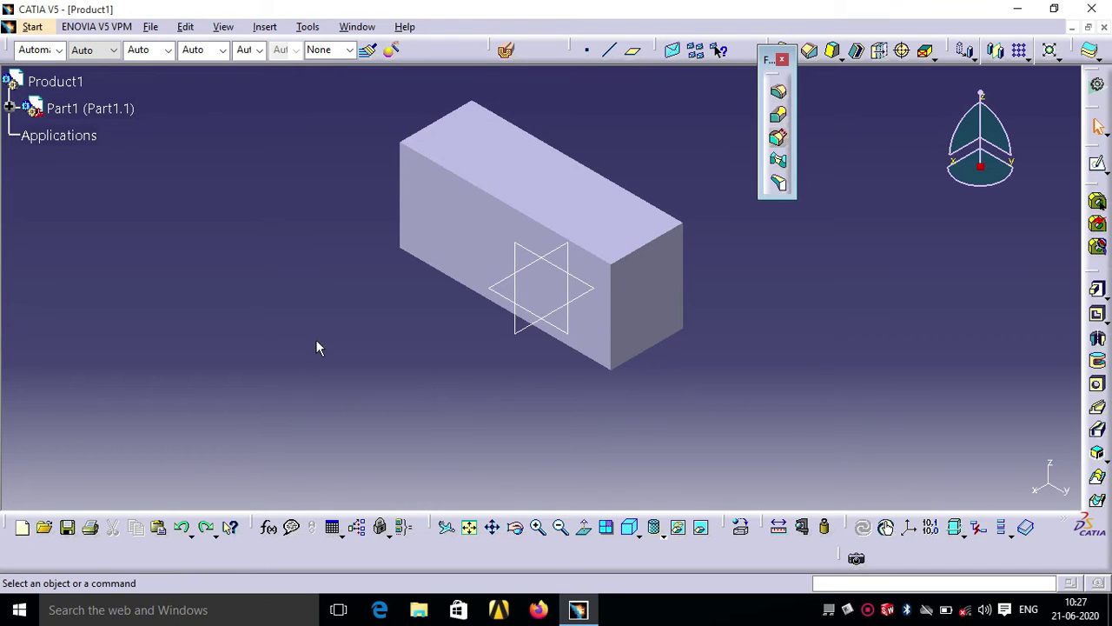
key("ctrl+z")
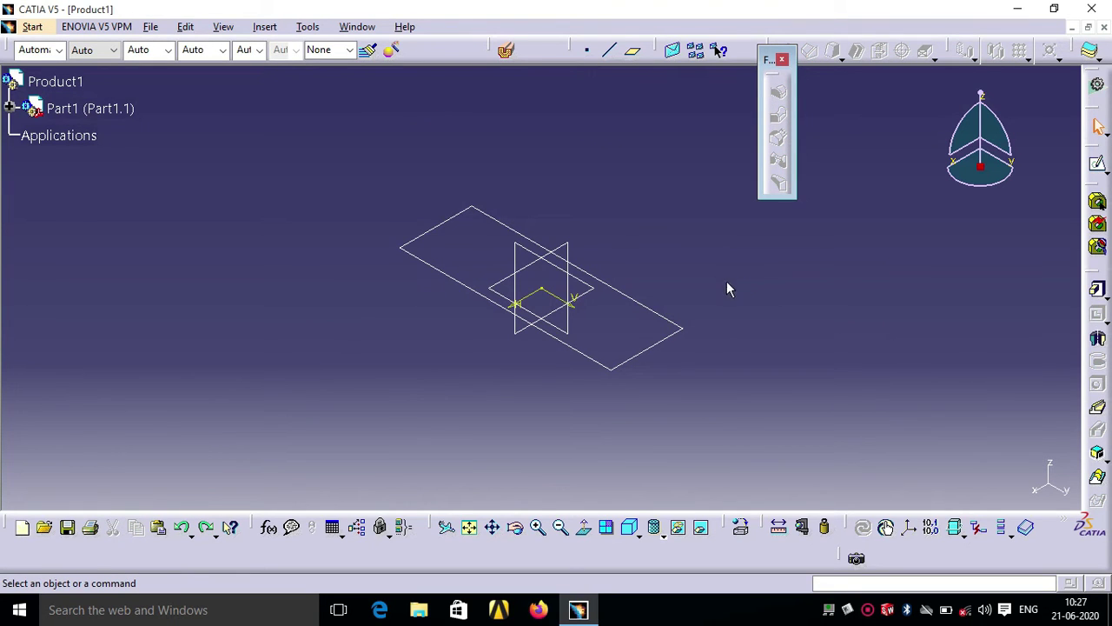
Step: Edit Sketch.1 and draw a wide two-corner rectangle along the tall rectangle's base
left_click(671, 321)
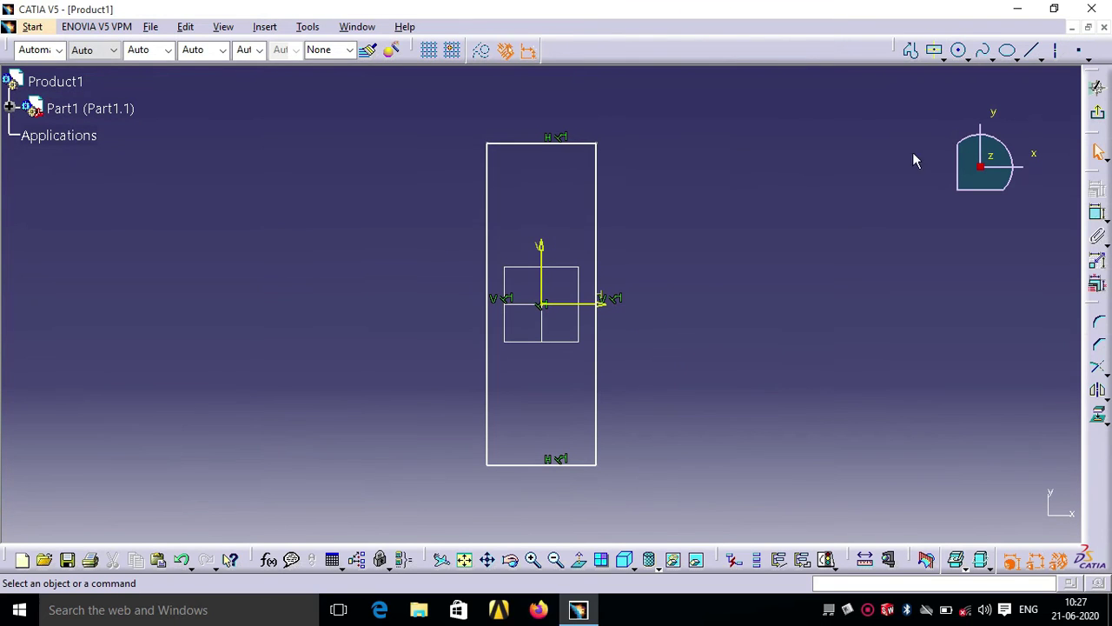
left_click(935, 51)
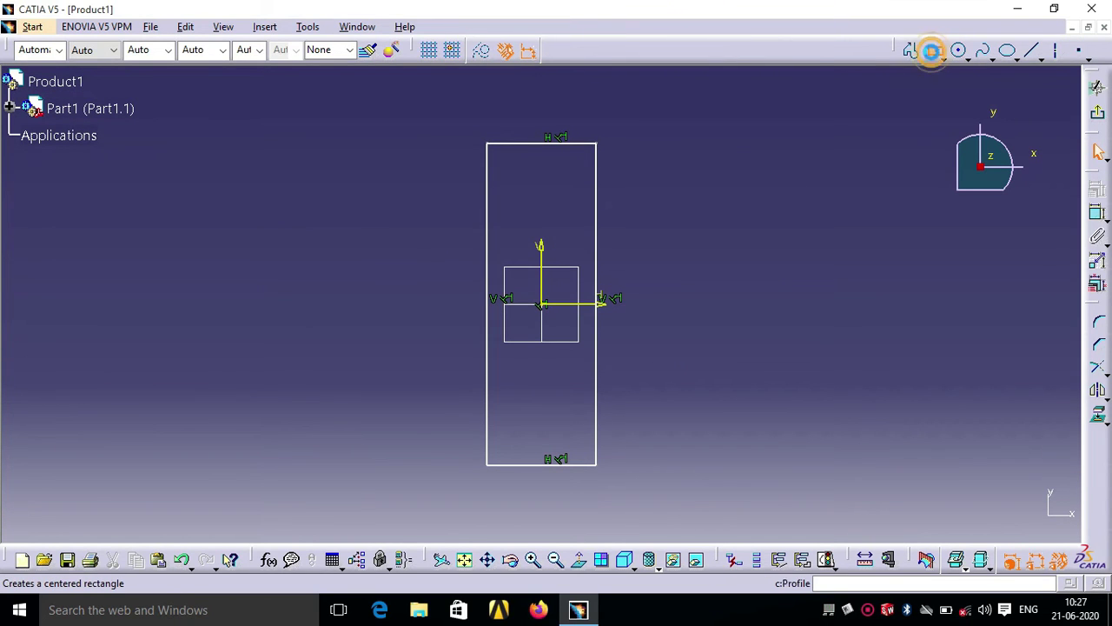
left_click(939, 54)
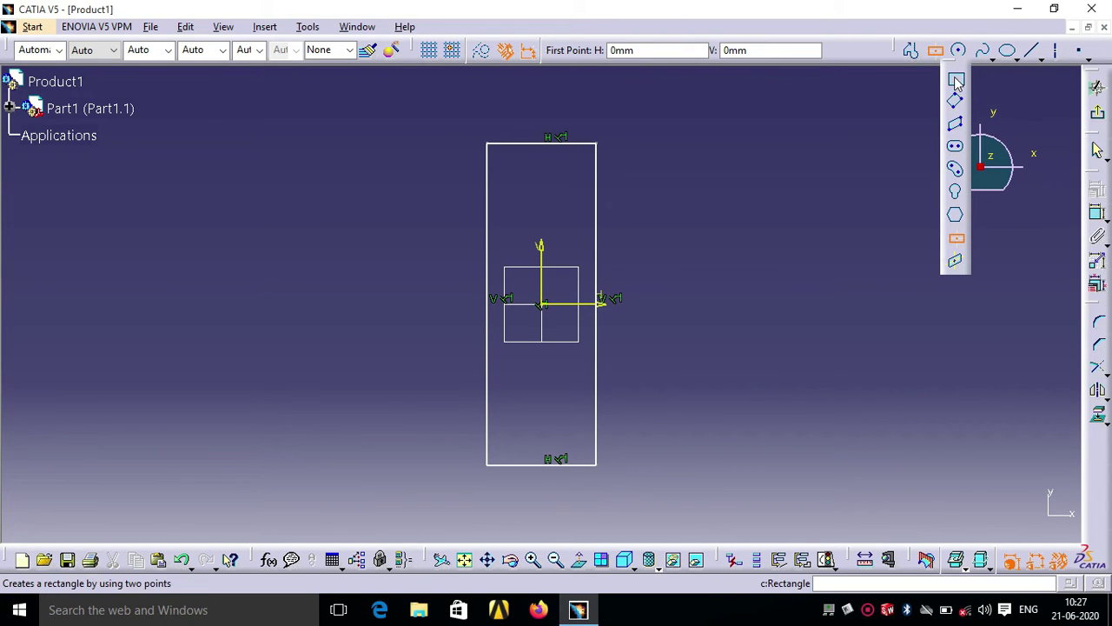
left_click(955, 78)
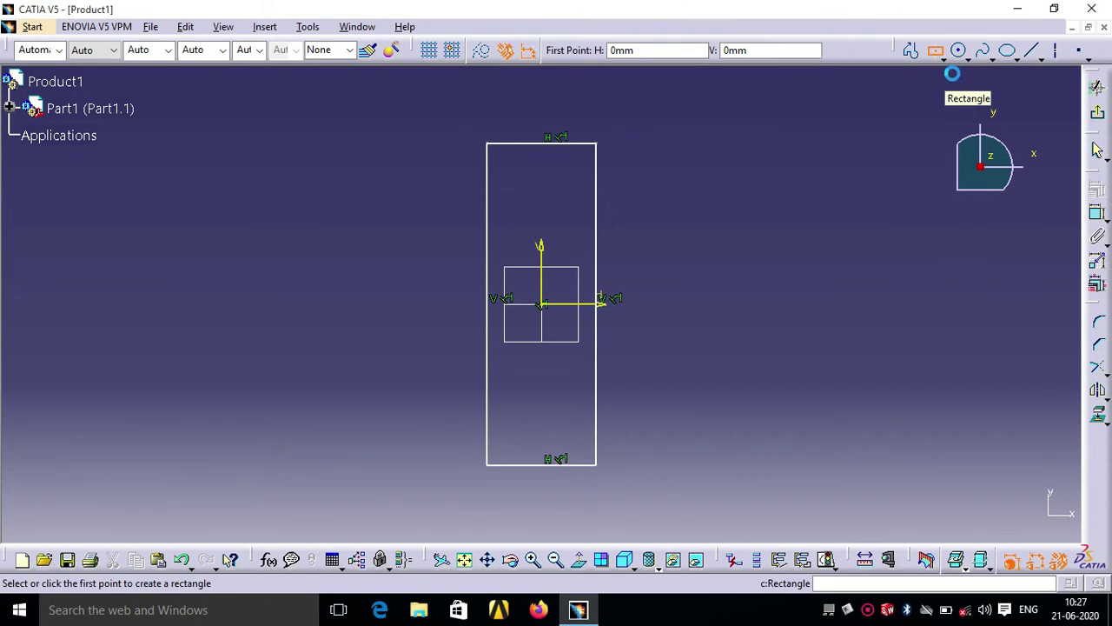
left_click(489, 465)
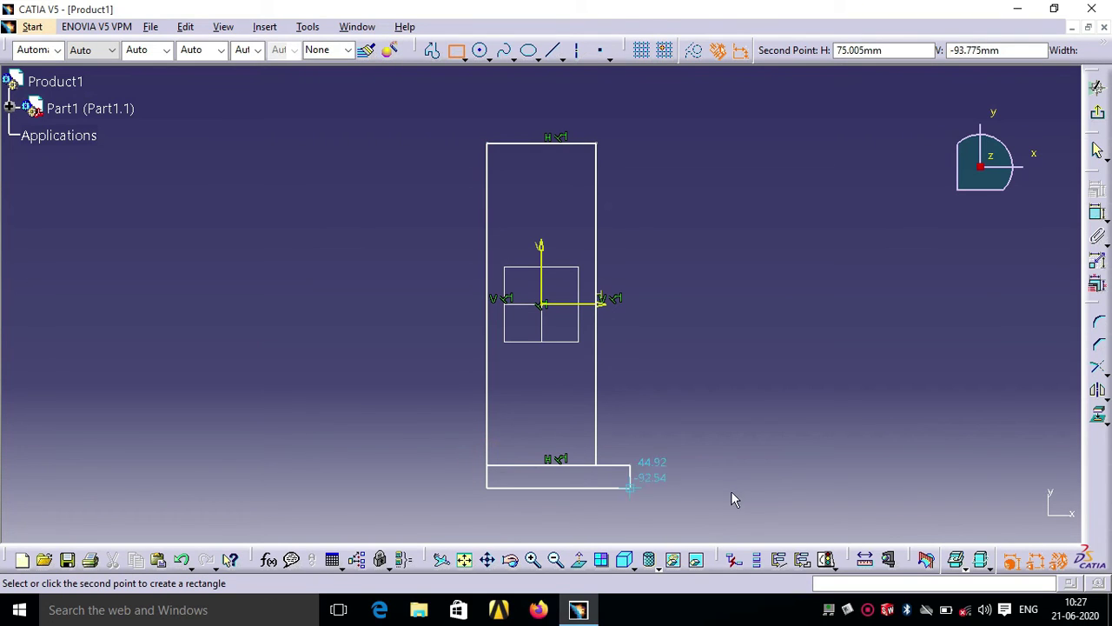
left_click(839, 539)
left_click(899, 454)
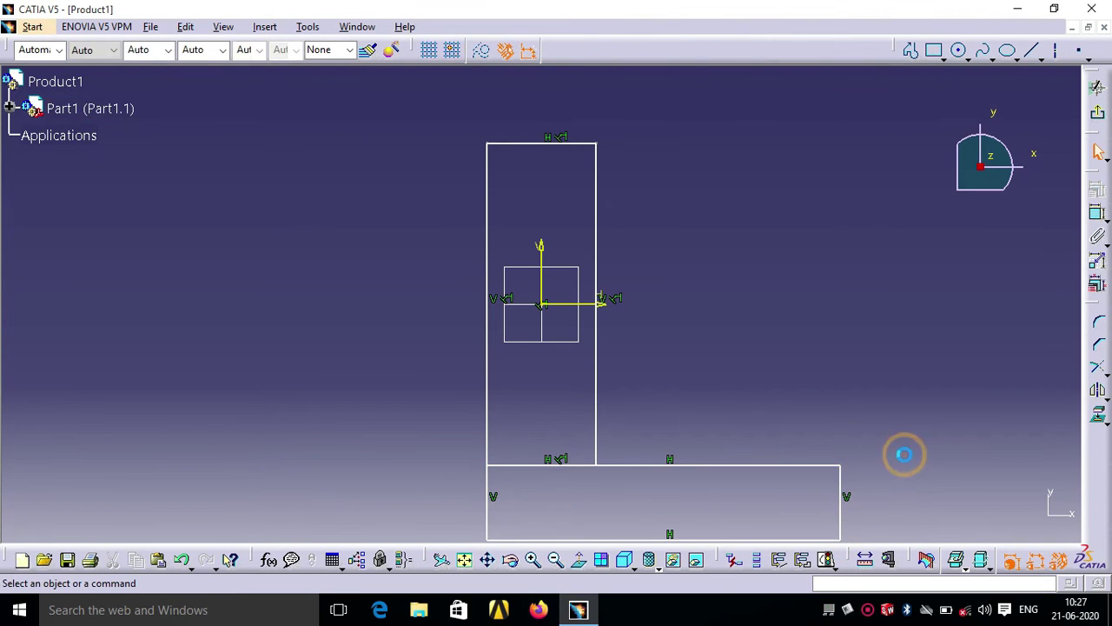
left_click(1102, 372)
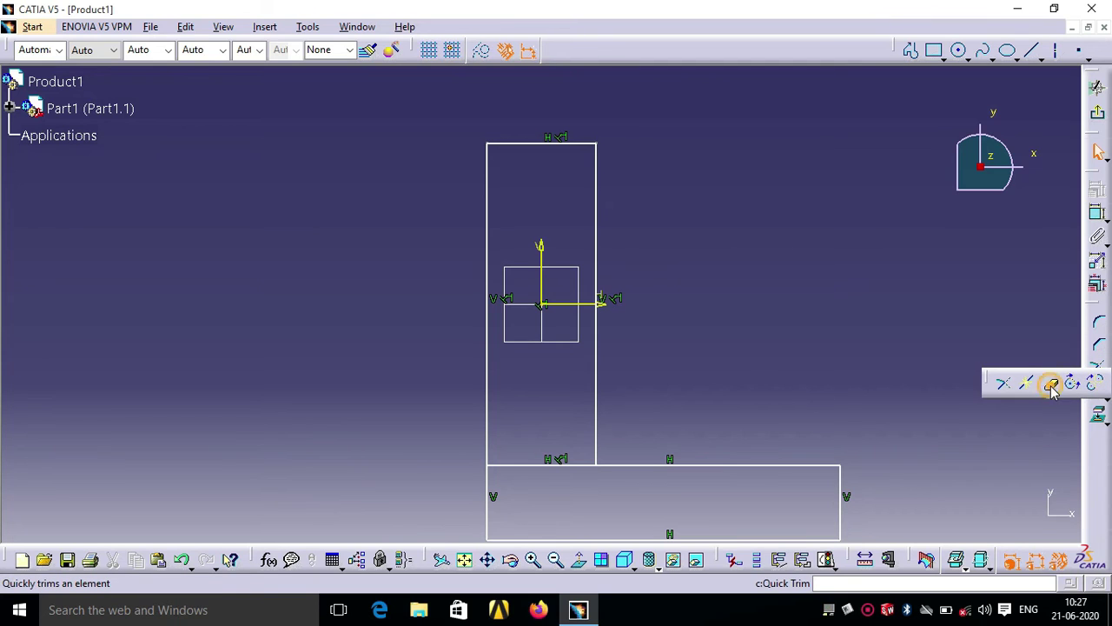
Step: Quick-trim the overlapping lines into one closed L profile and exit the sketcher
left_click(1051, 384)
left_click(556, 466)
left_click(552, 466)
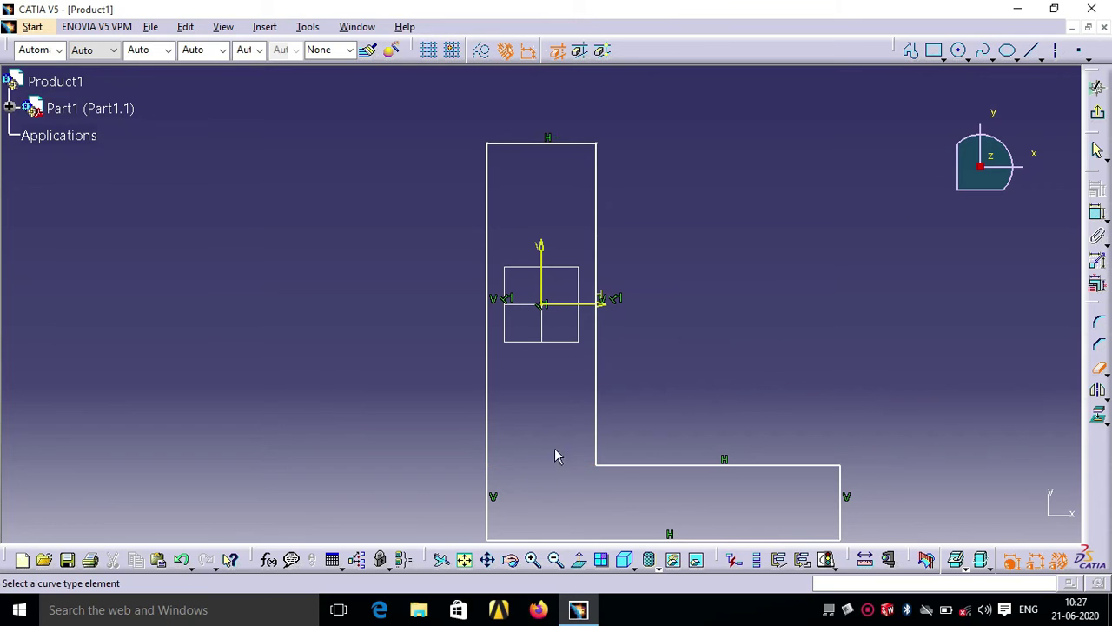
left_click(1099, 111)
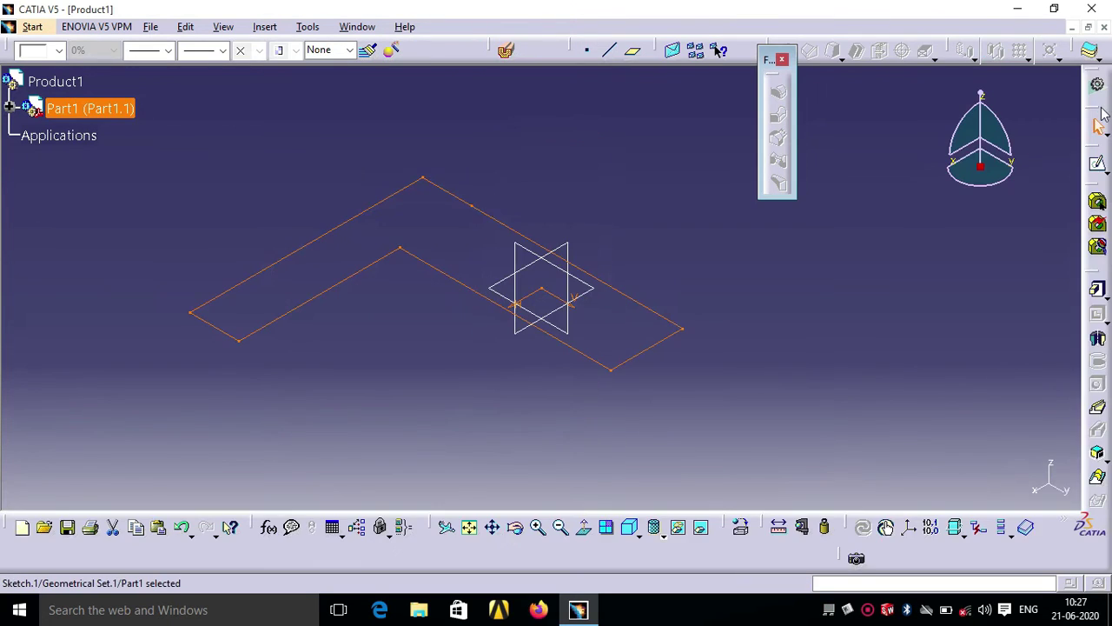
left_click(760, 281)
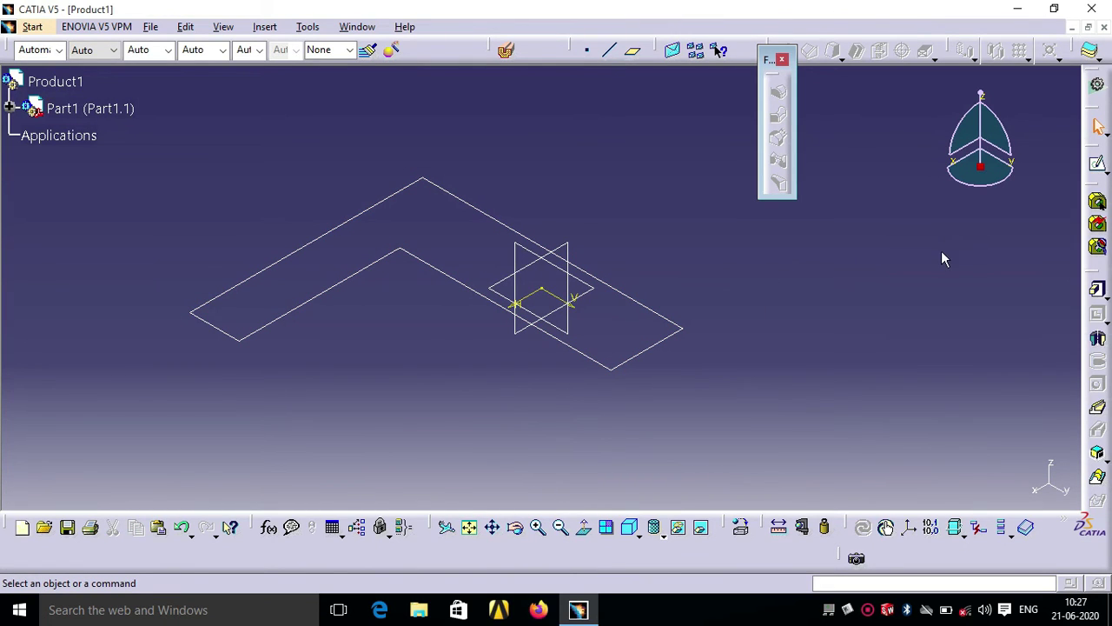
left_click(1096, 283)
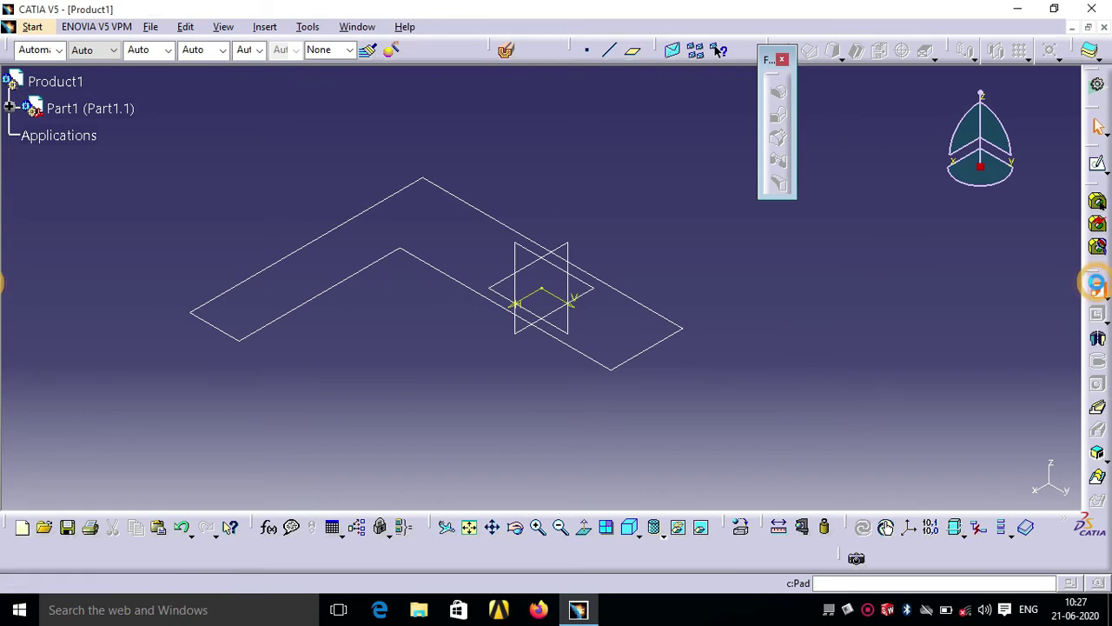
Step: Pad Sketch.1 into a solid, changing the length from the 40 mm preview to 50 mm
left_click(715, 341)
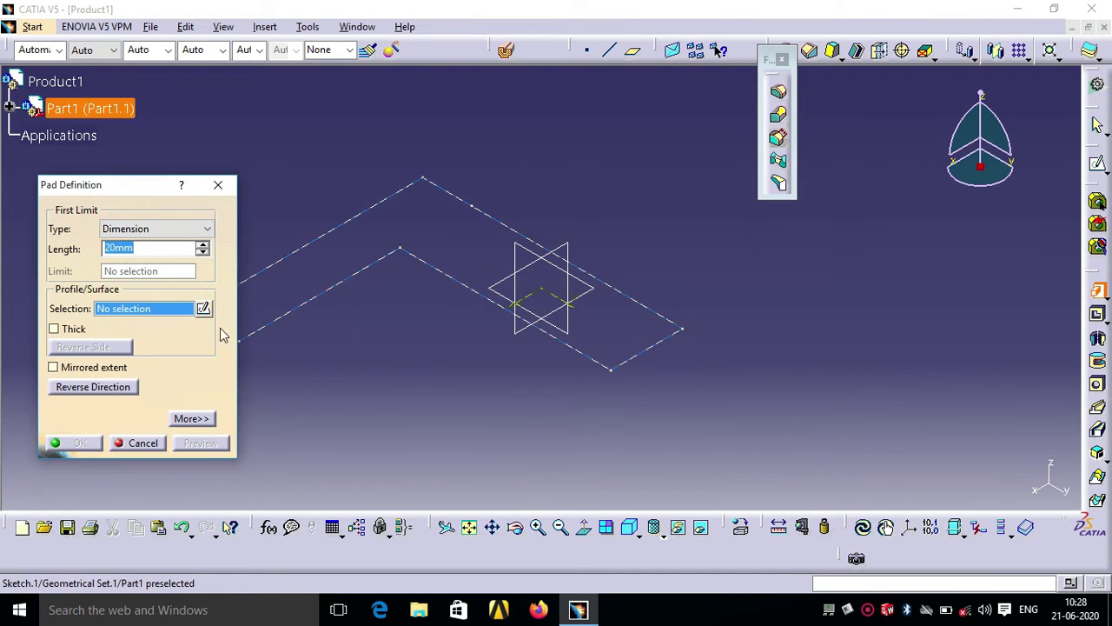
left_click(285, 315)
type("40")
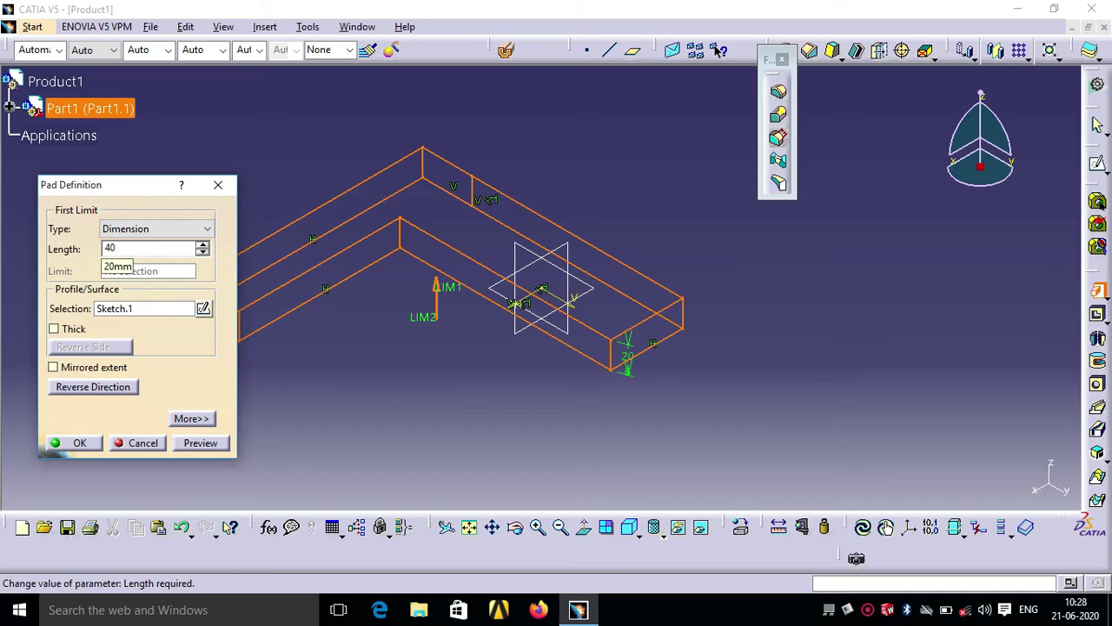
left_click(201, 444)
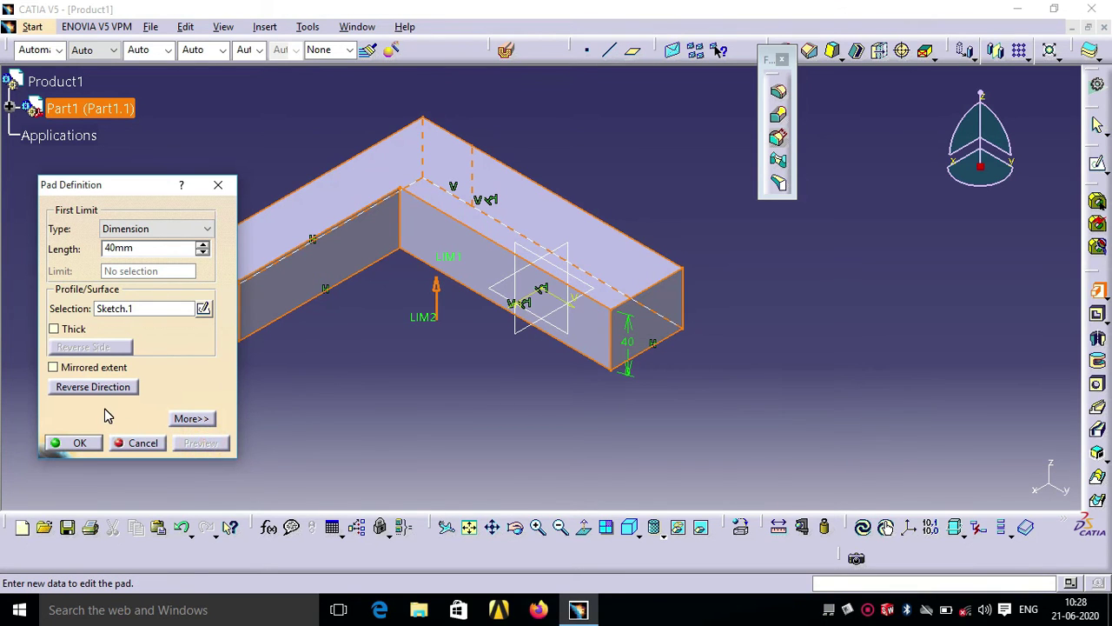
double_click(148, 249)
type("50")
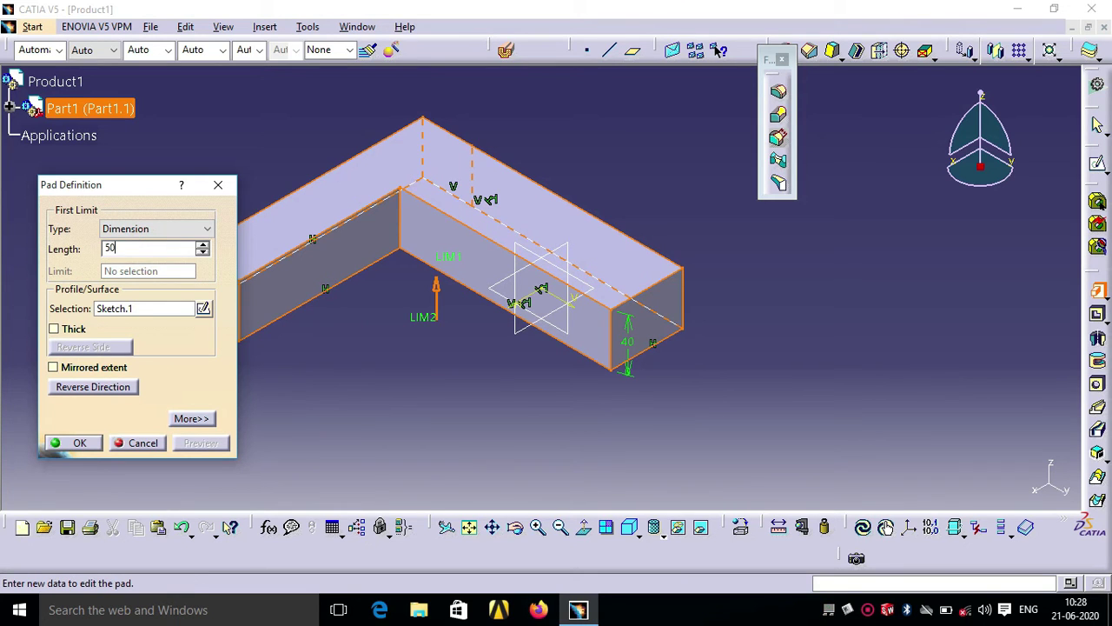
key("Return")
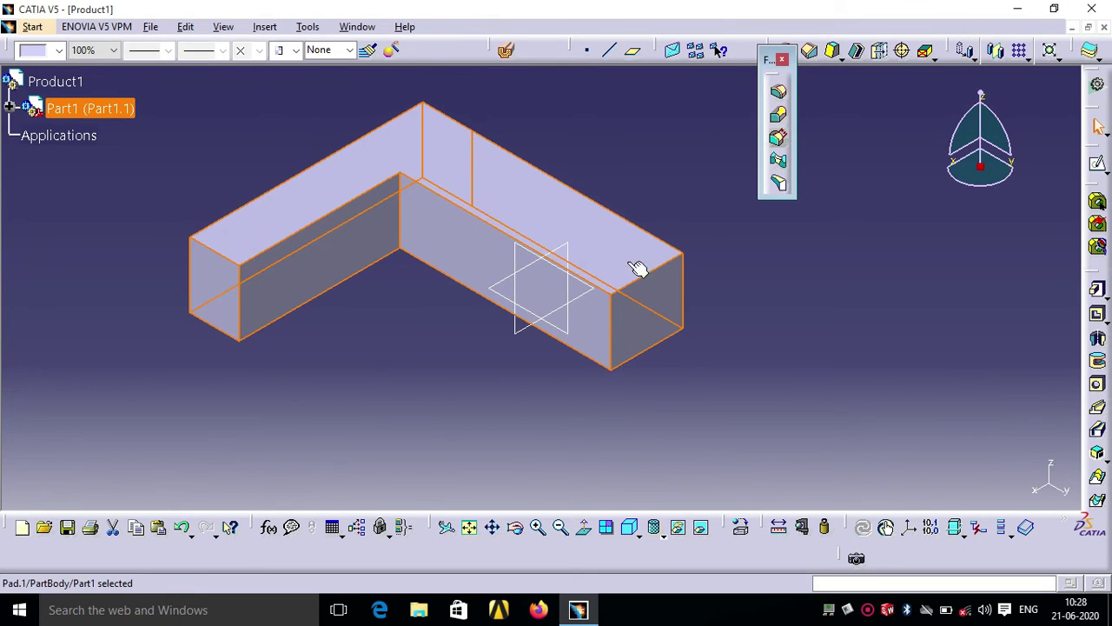
Step: Add a tritangent fillet on the right arm's two side faces, removing its flat end face
left_click(740, 306)
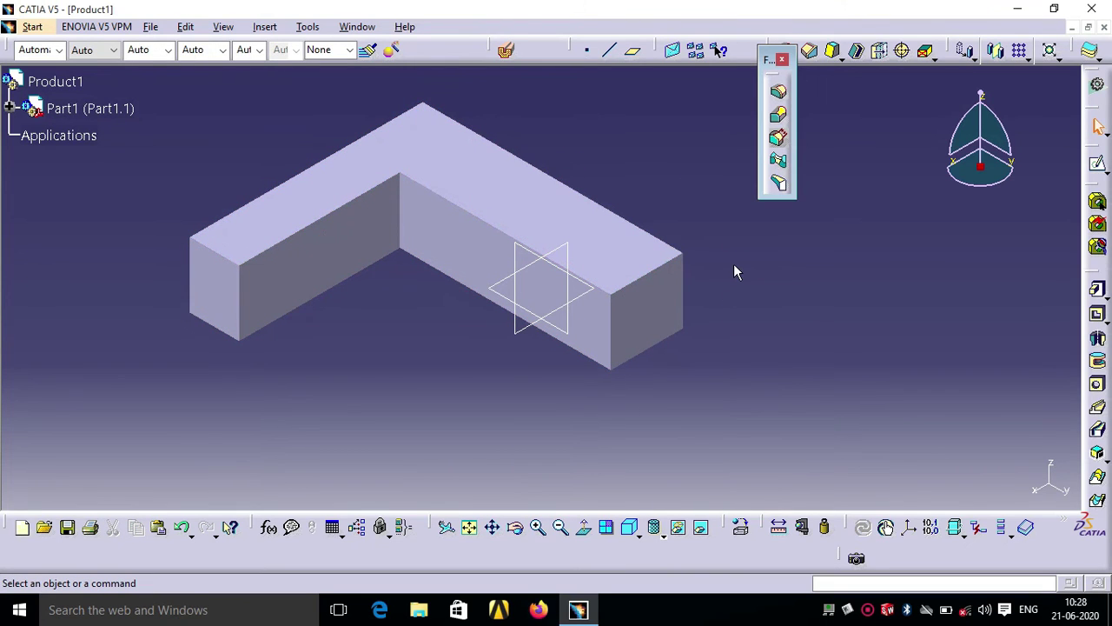
left_click(779, 183)
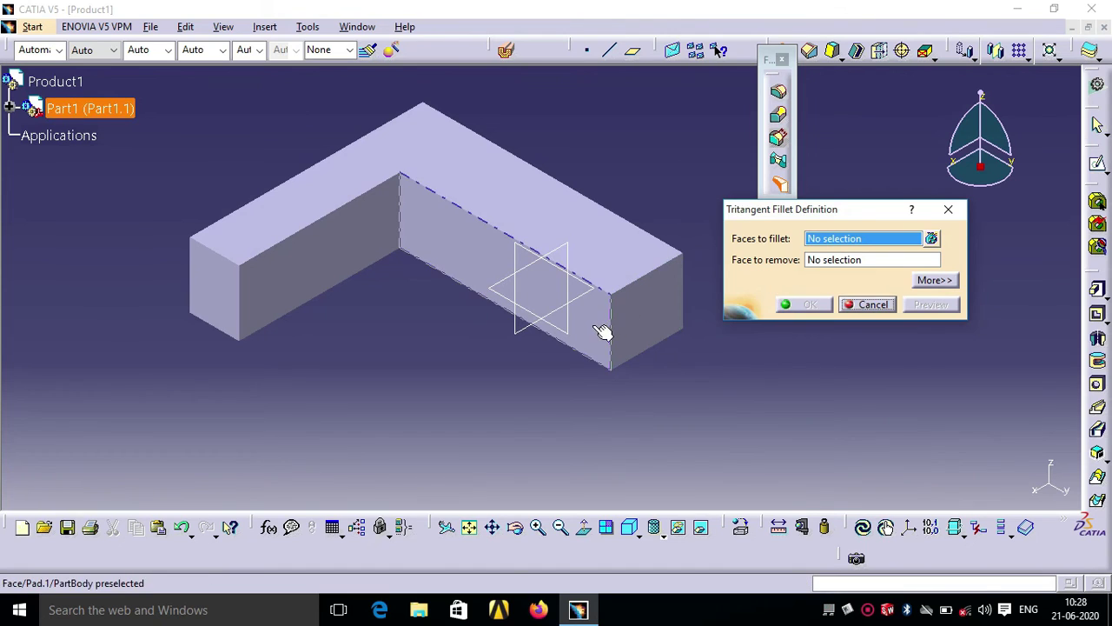
left_click(515, 527)
left_click_drag(702, 366, 397, 427)
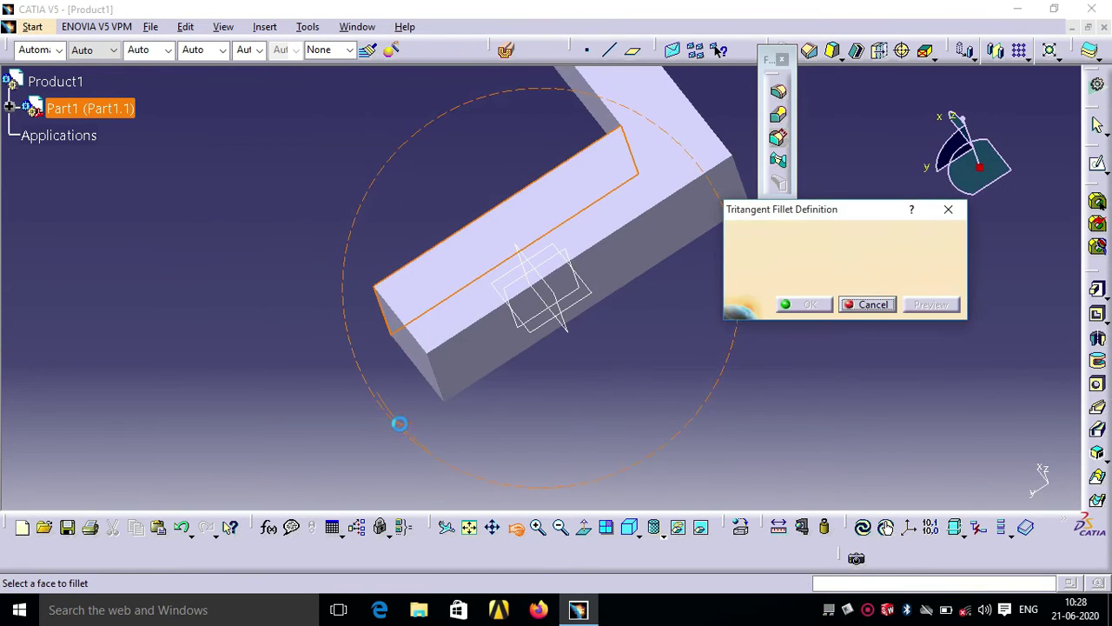
left_click(452, 378)
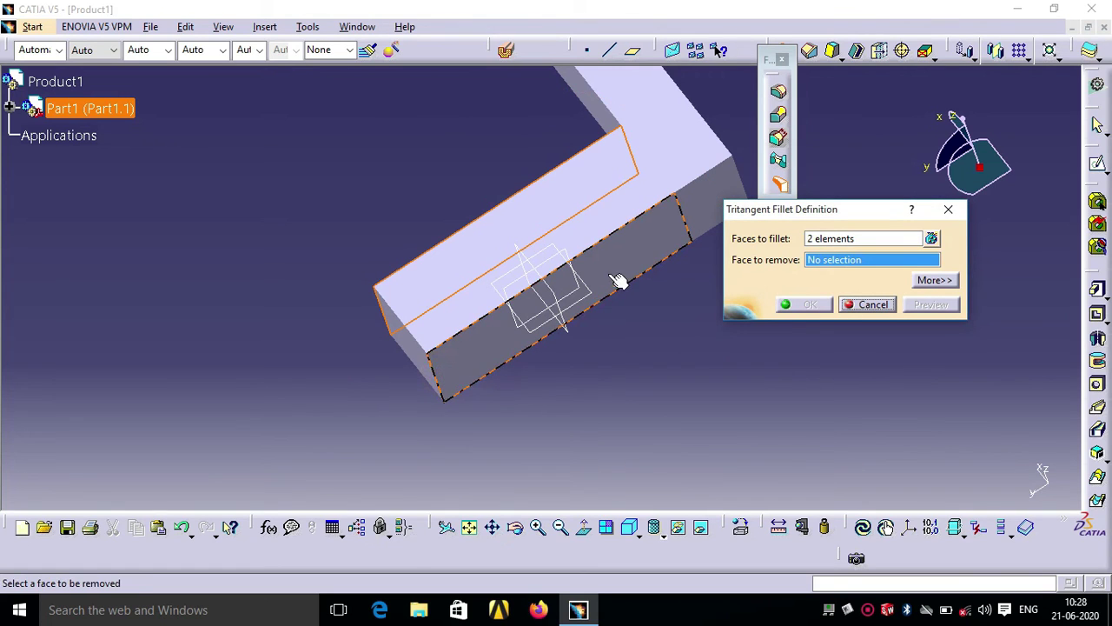
left_click(628, 526)
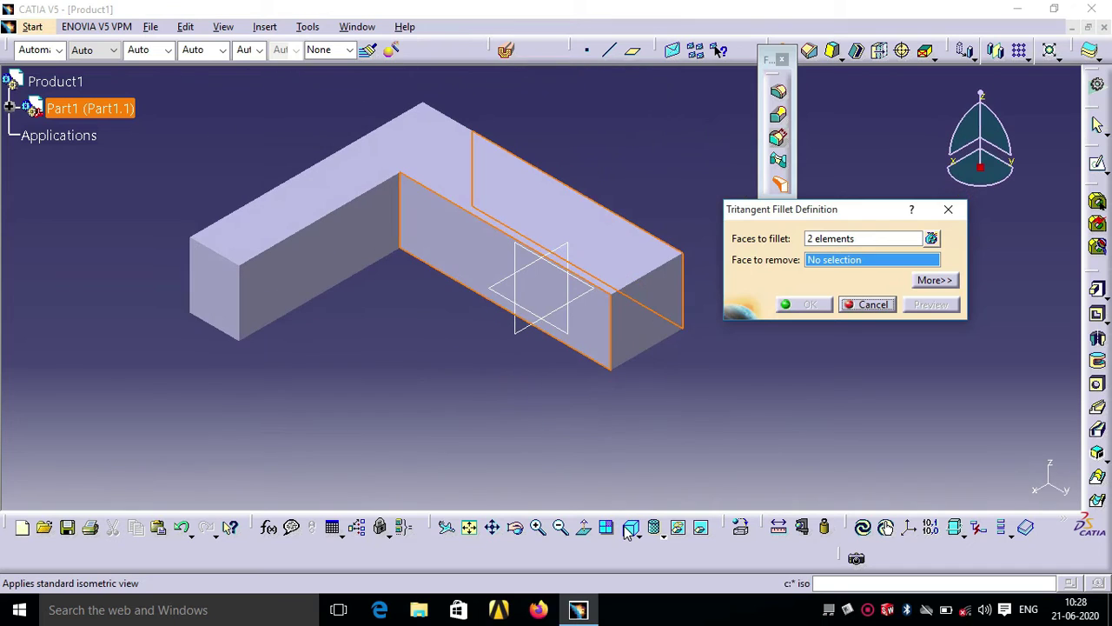
left_click(646, 318)
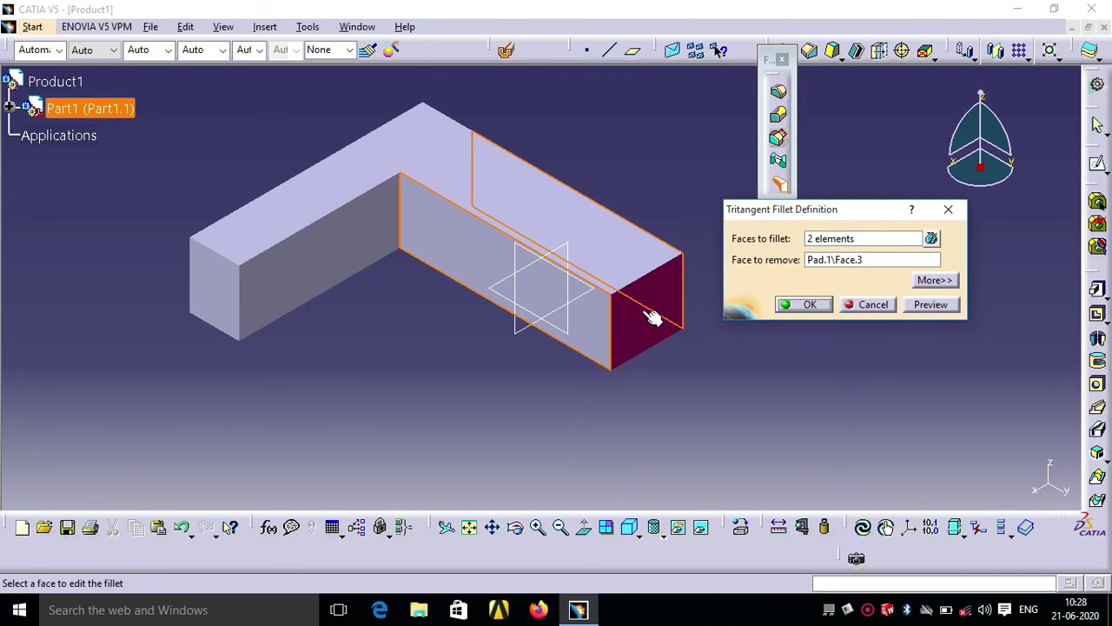
left_click(931, 306)
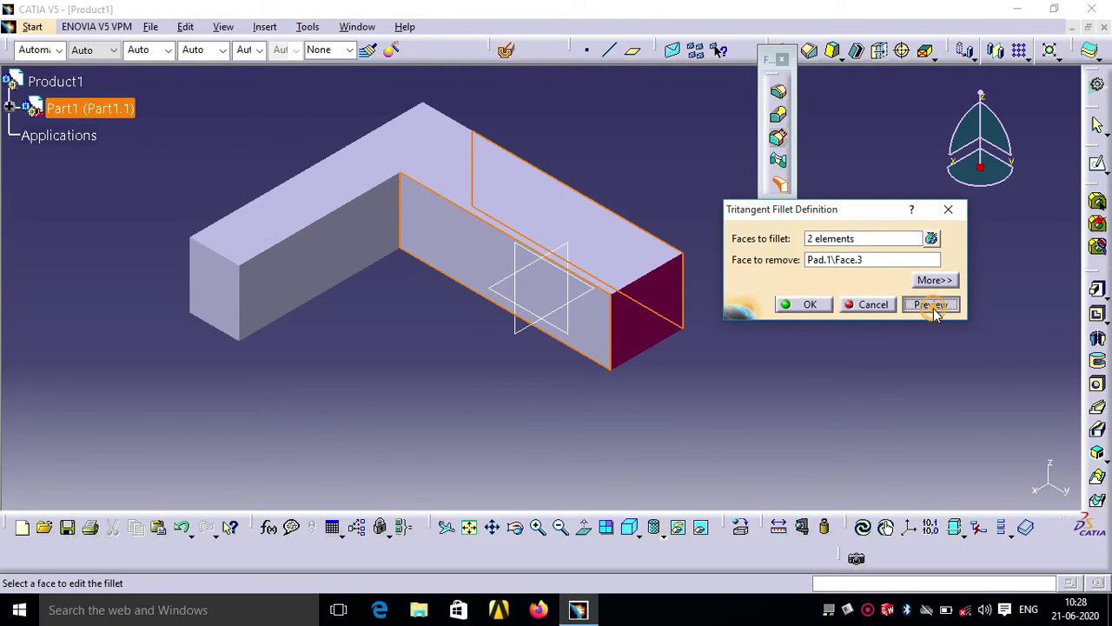
left_click(810, 305)
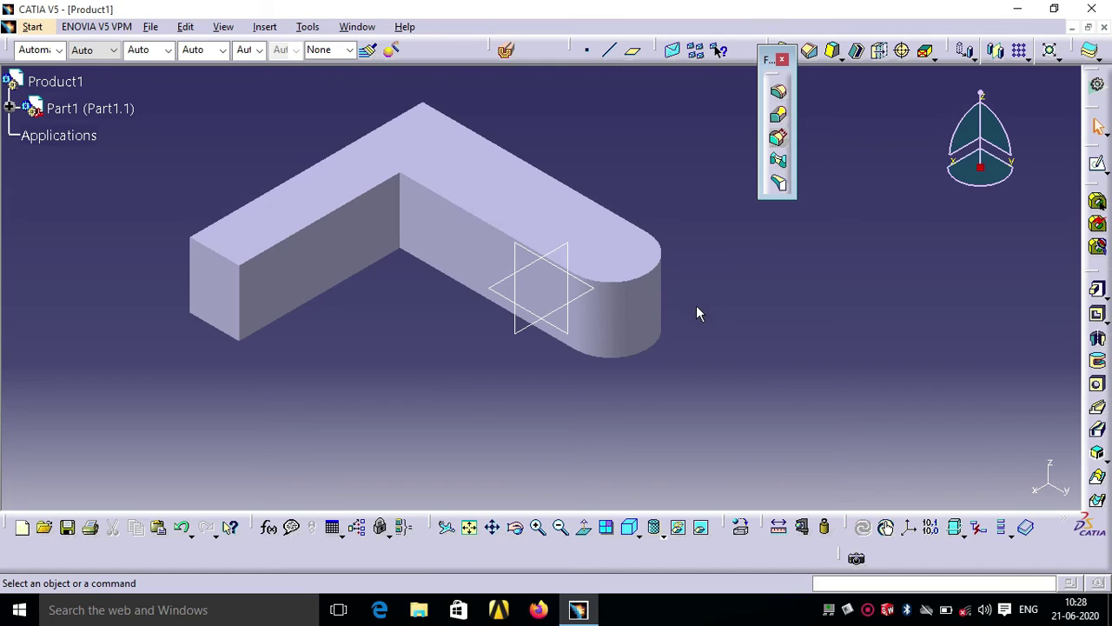
Step: Undo the end fillet and start a new tritangent fillet on the right arm's inner and outer side faces
key("ctrl+z")
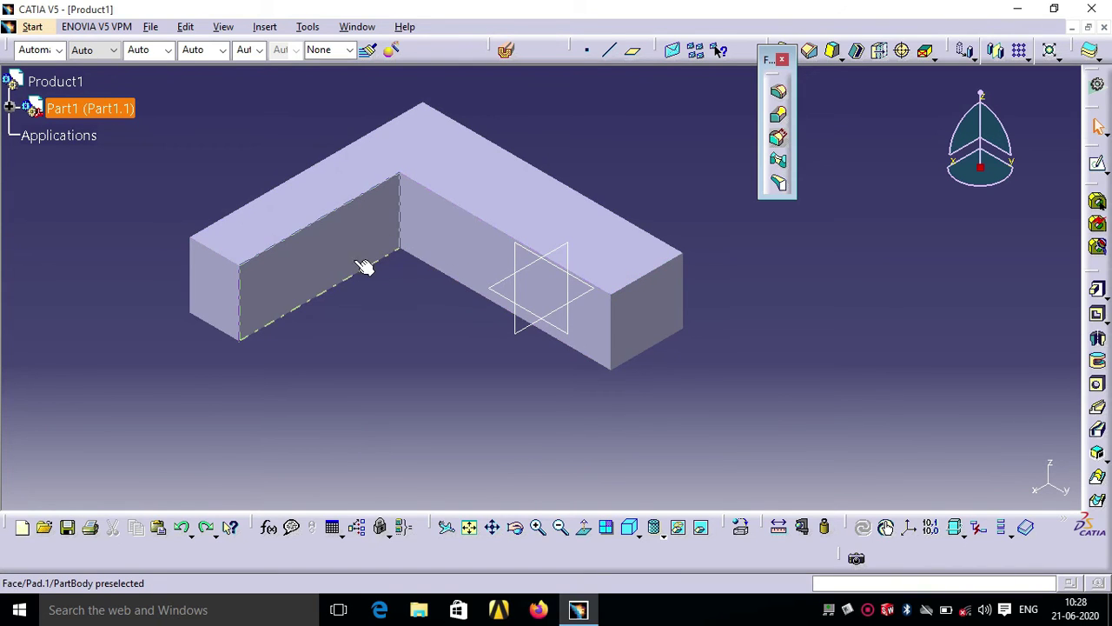
left_click(780, 182)
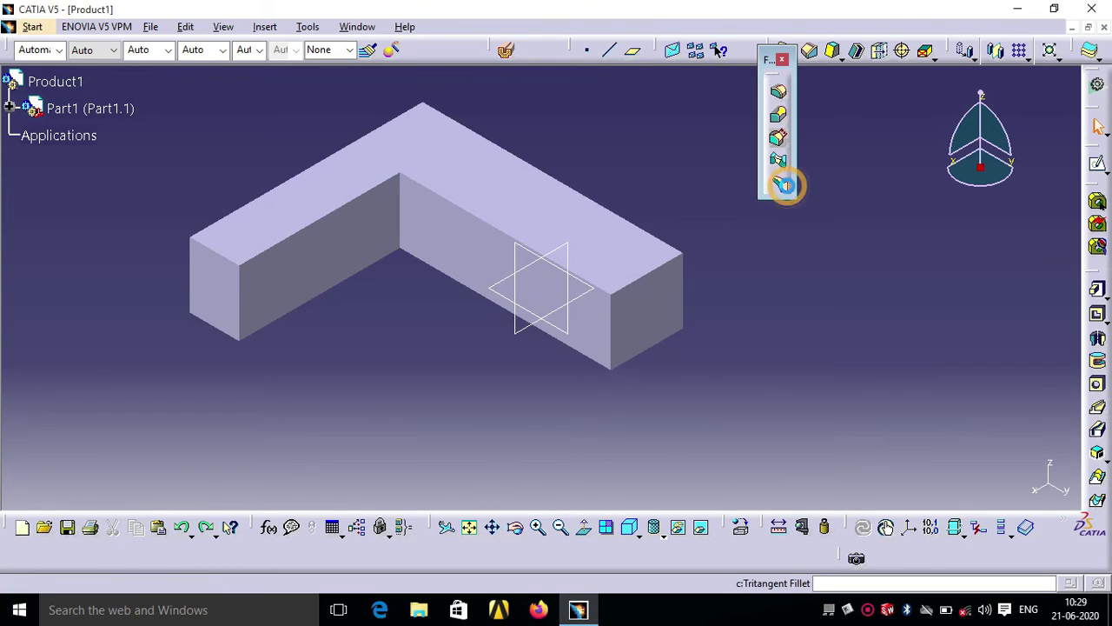
left_click(600, 353)
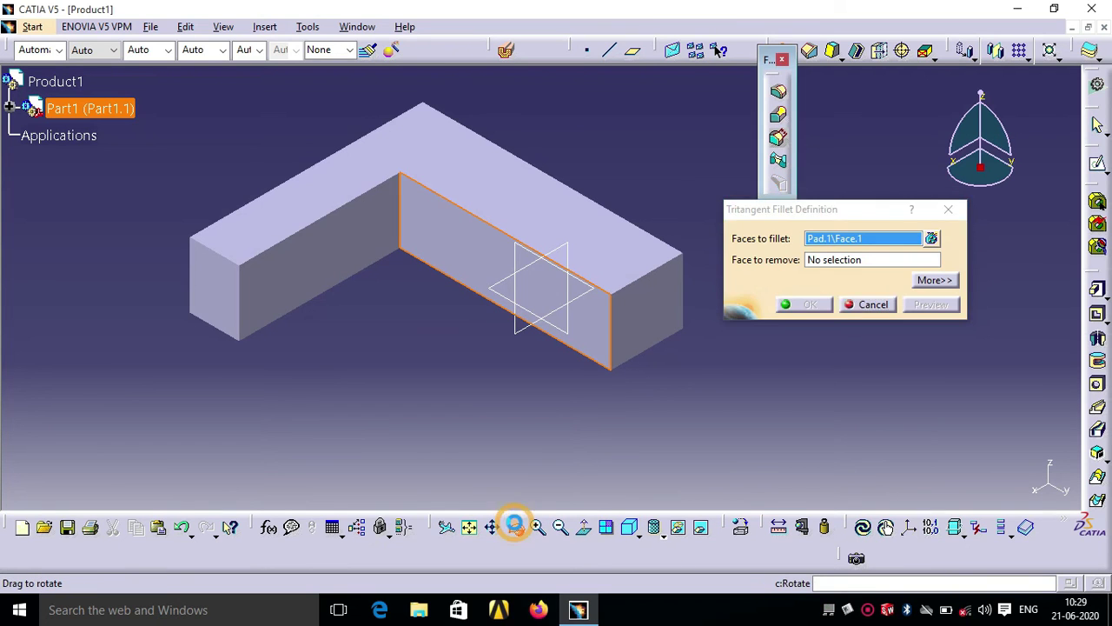
left_click(515, 526)
left_click_drag(566, 444, 339, 413)
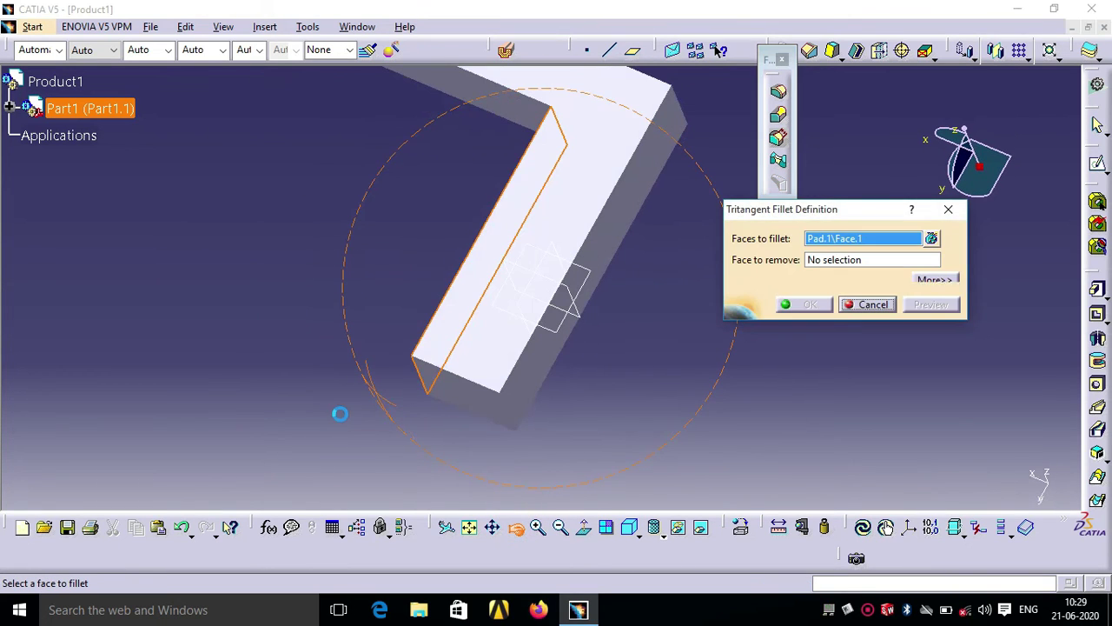
left_click(527, 382)
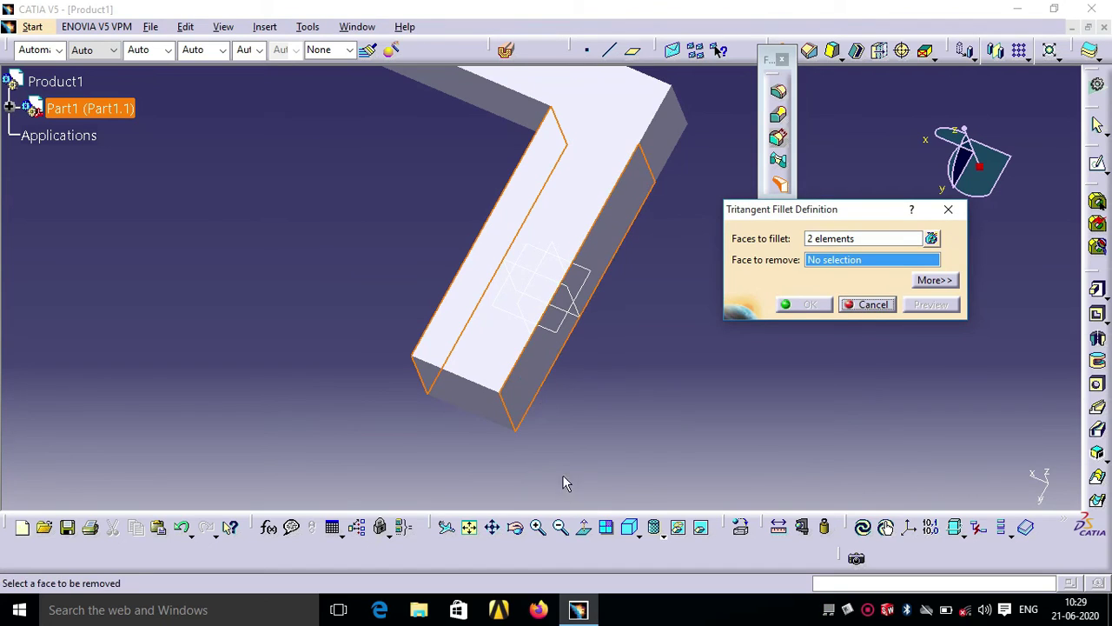
Step: Try the top face as face to remove, dismiss the relimitation error, and cancel the fillet
left_click(631, 528)
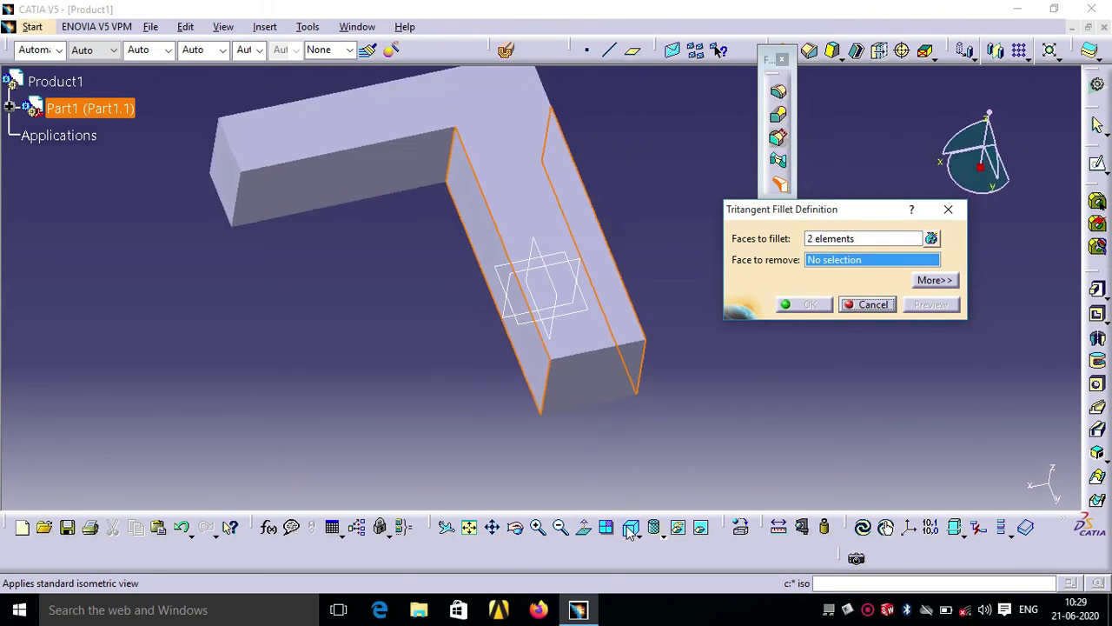
left_click(615, 262)
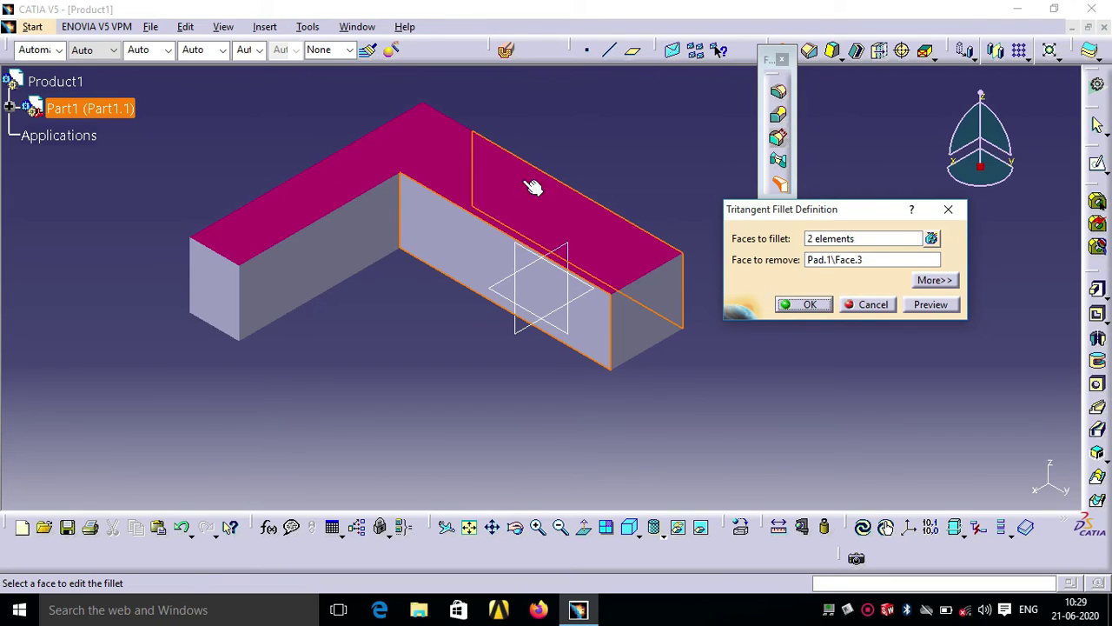
left_click(929, 306)
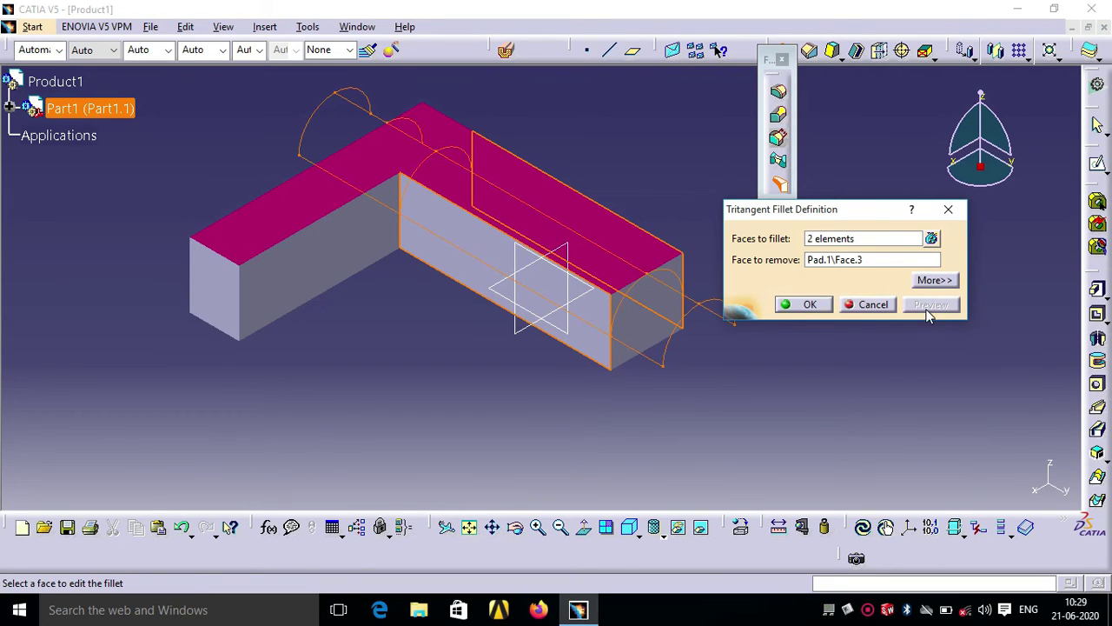
left_click(795, 306)
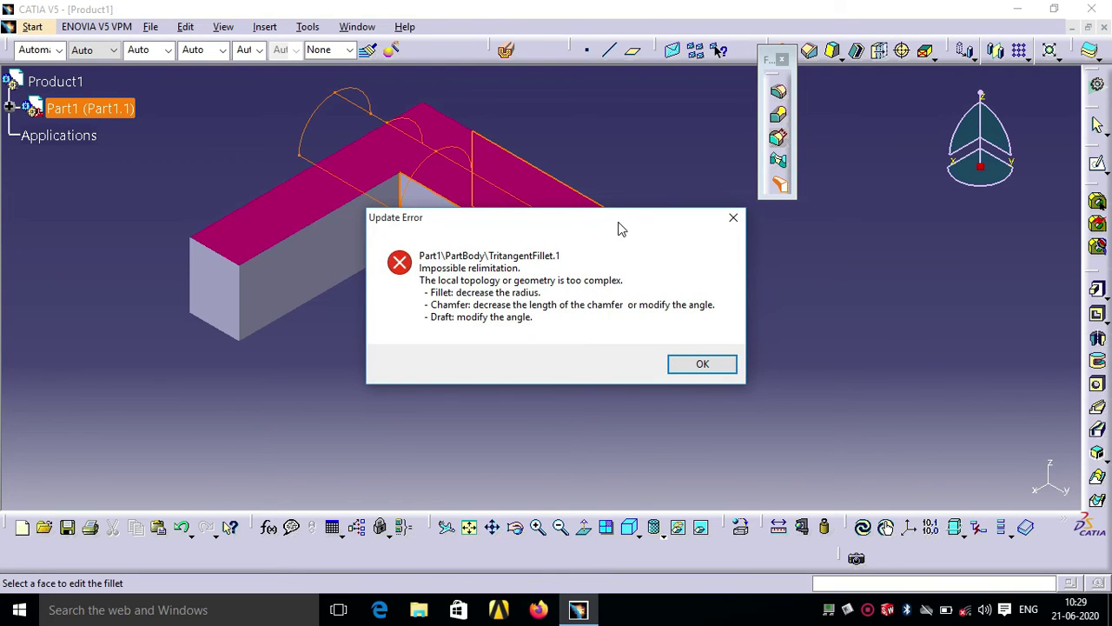
left_click_drag(614, 218, 875, 117)
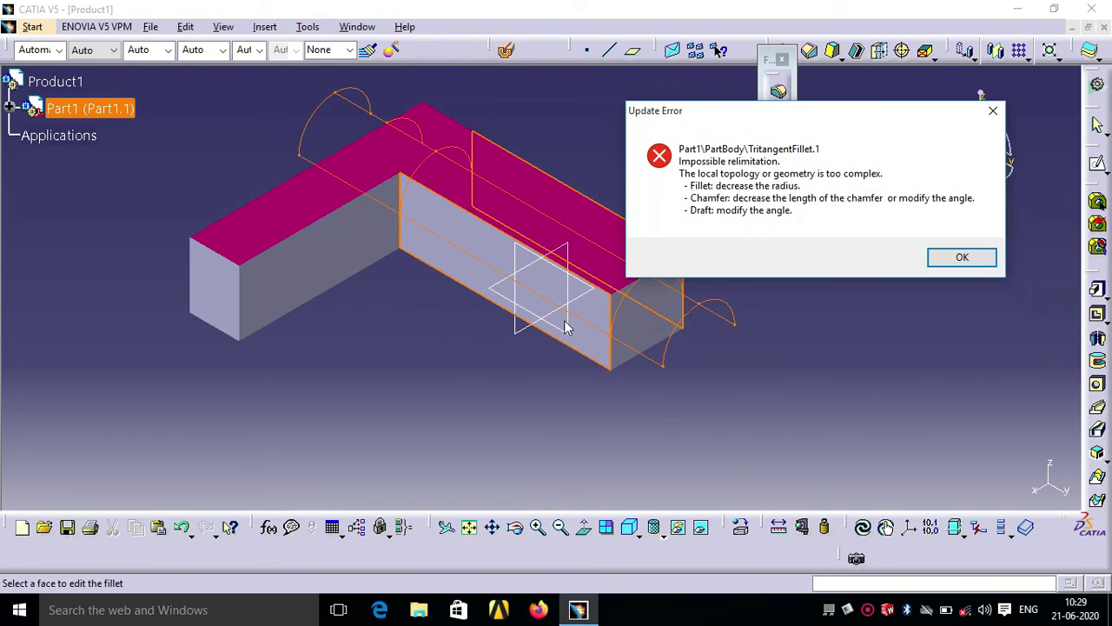
left_click(969, 258)
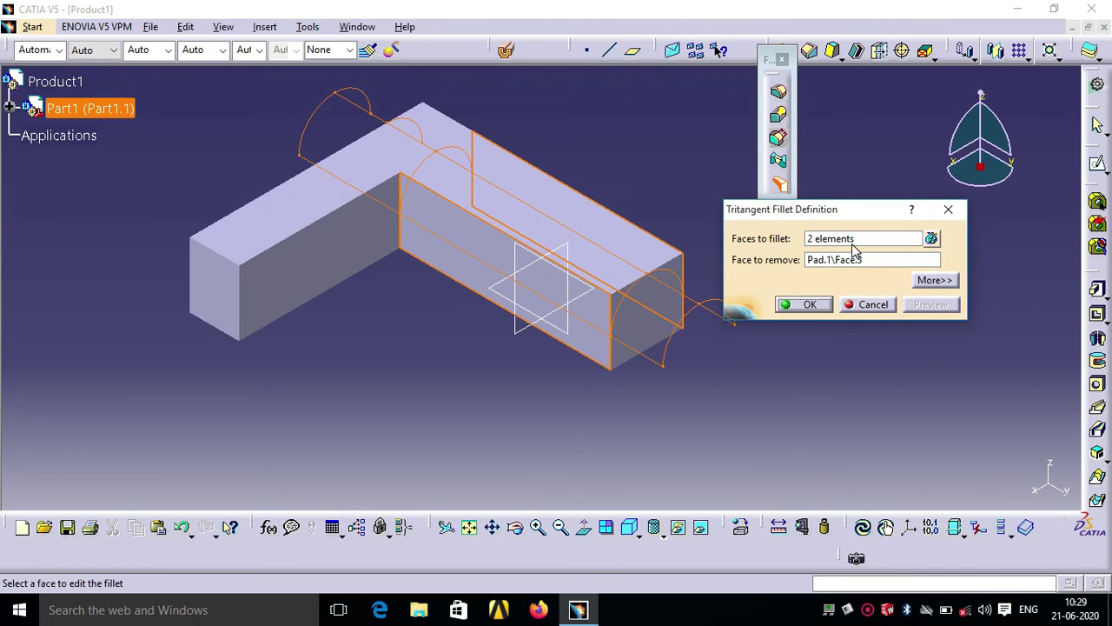
left_click(851, 261)
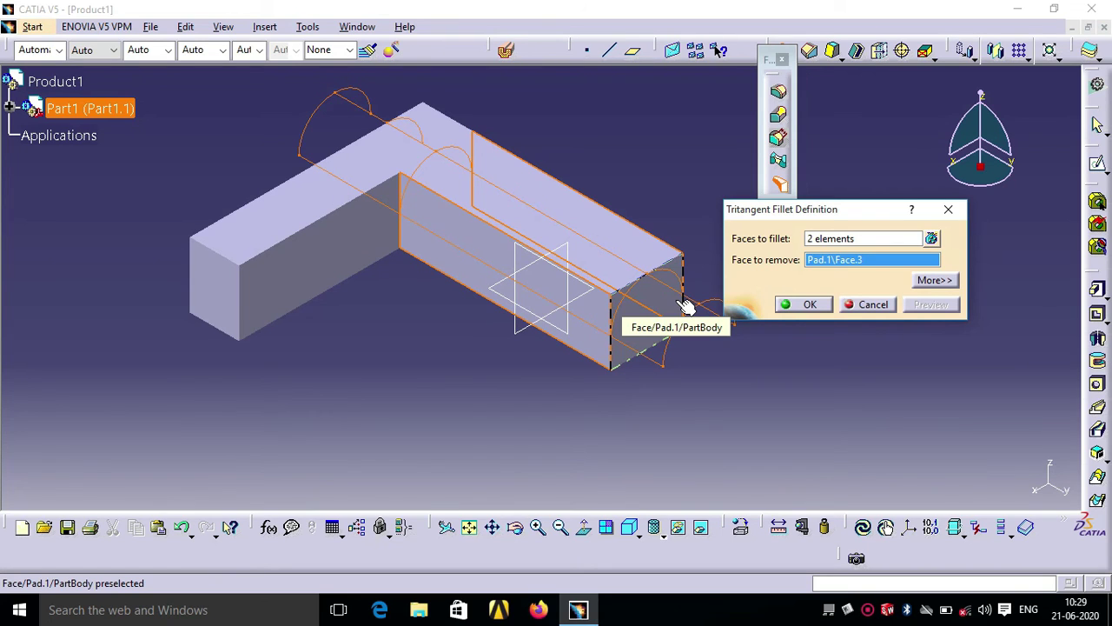
left_click(873, 304)
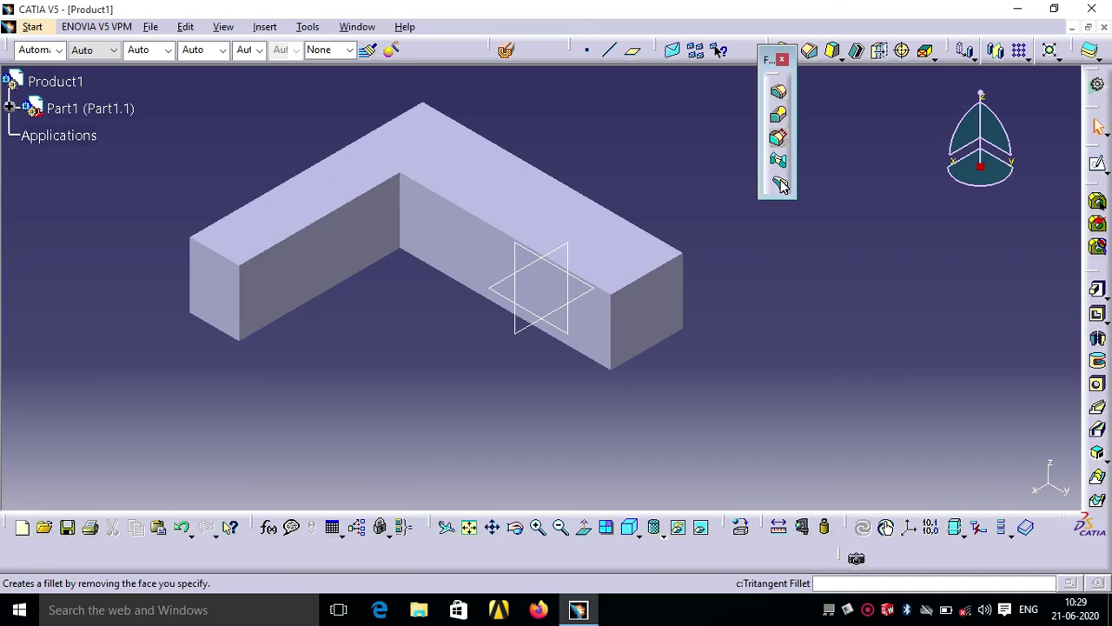
Step: Fillet the right arm's top and front faces tritangentially, removing the arm's end face
left_click(779, 183)
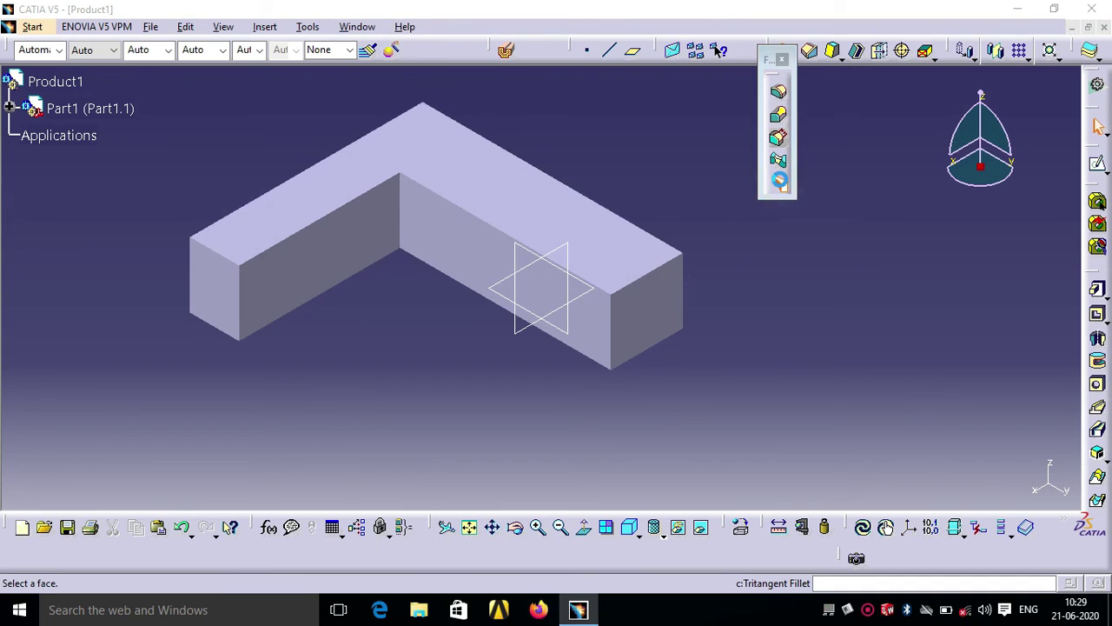
left_click(620, 251)
left_click(602, 323)
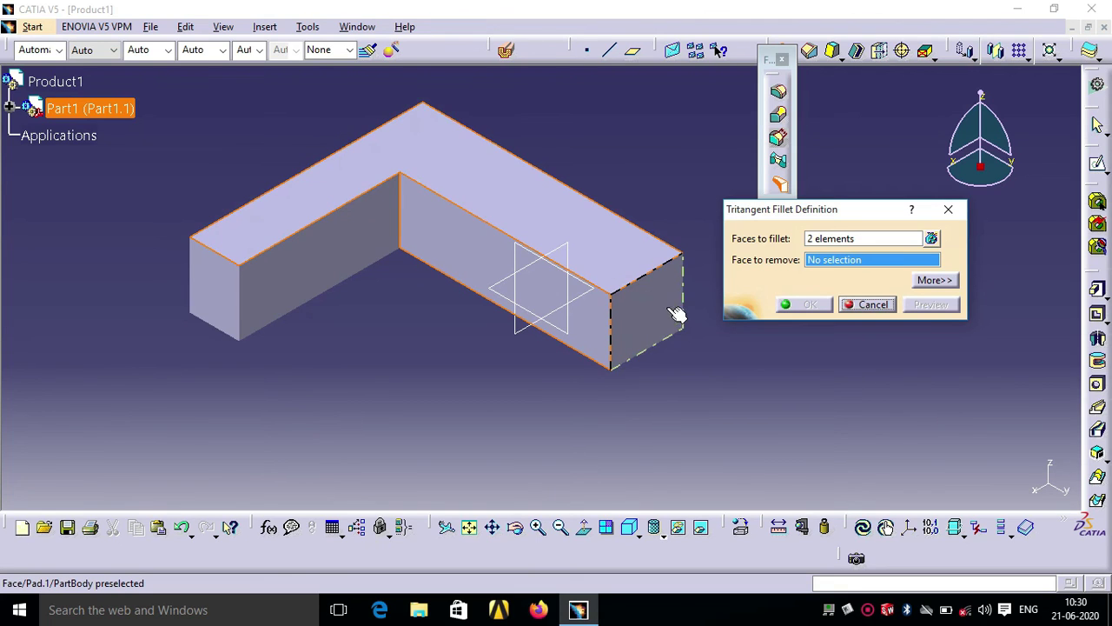
left_click(669, 323)
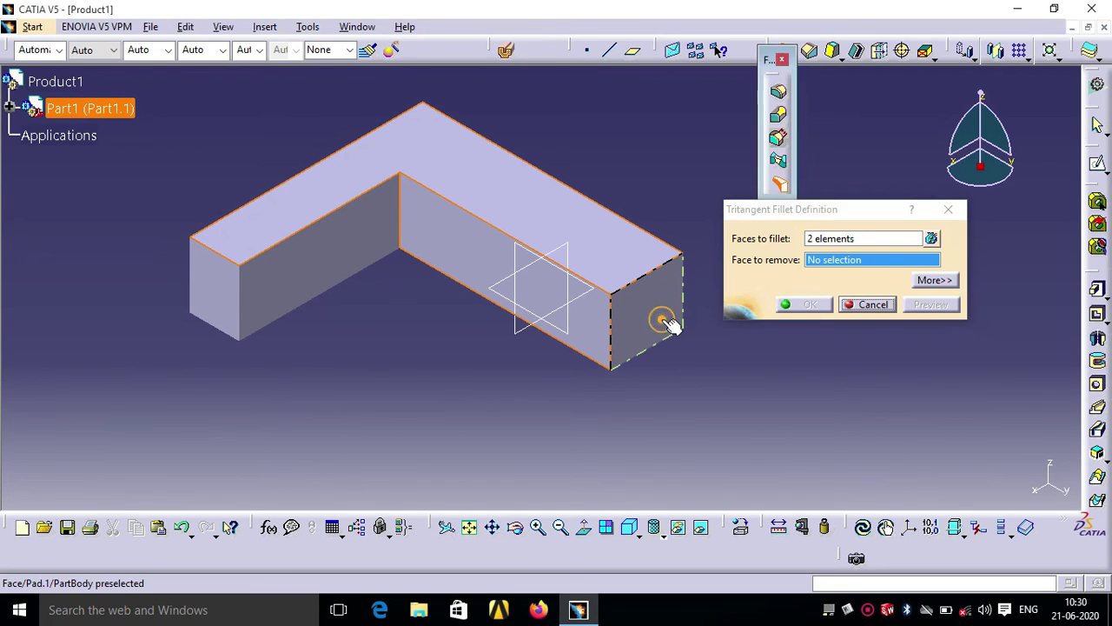
left_click(951, 305)
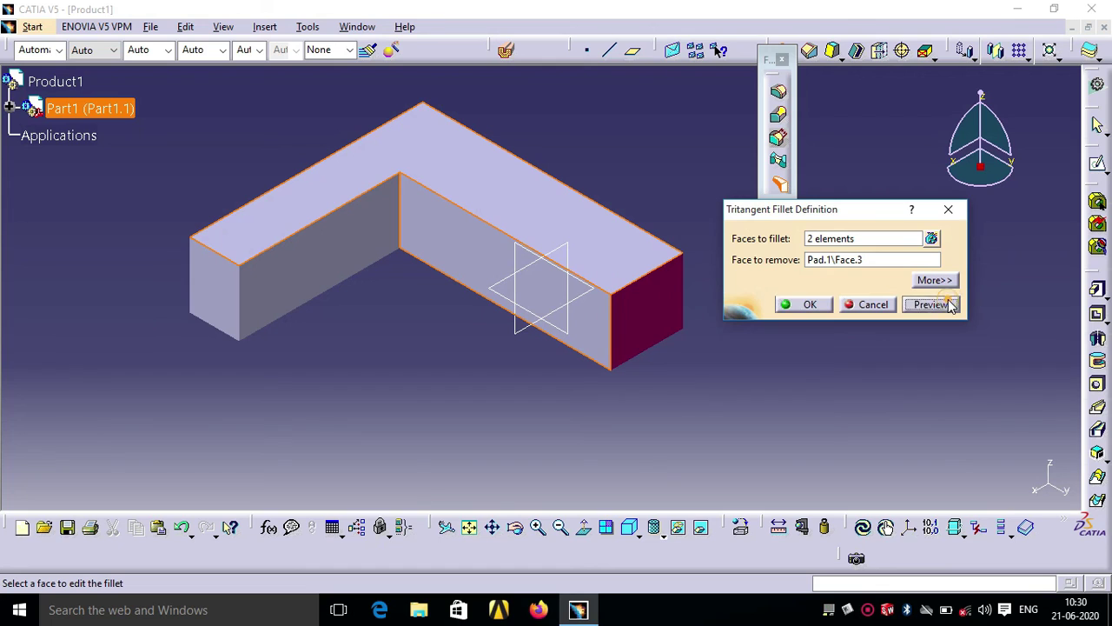
left_click(825, 305)
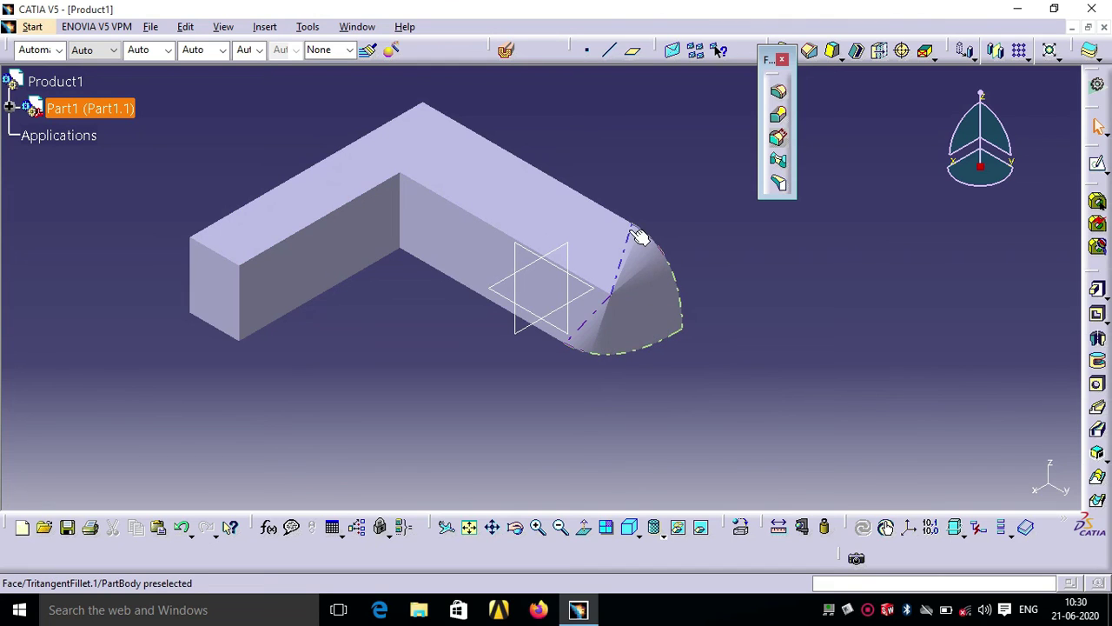
left_click(516, 528)
Step: Add a tritangent fillet on the left arm's front and top faces, removing its end face
mouse_move(557, 437)
left_mouse_down()
mouse_move(331, 311)
mouse_move(469, 293)
mouse_move(636, 360)
mouse_move(481, 369)
mouse_move(405, 397)
mouse_move(569, 388)
mouse_move(524, 249)
mouse_move(453, 323)
mouse_move(487, 385)
mouse_move(589, 372)
left_mouse_up()
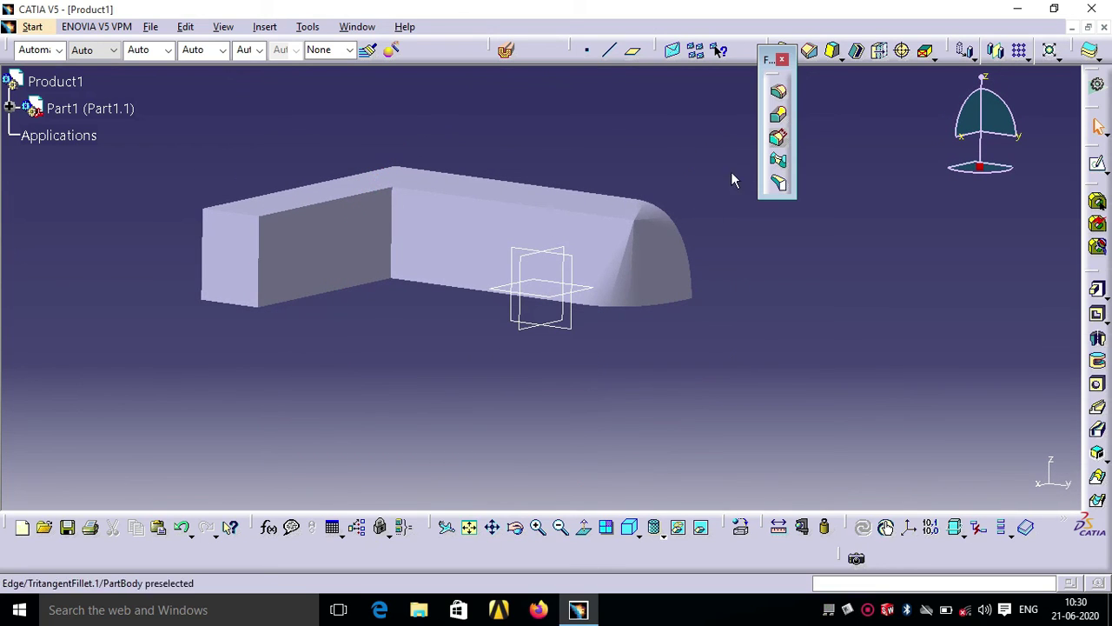
left_click(780, 183)
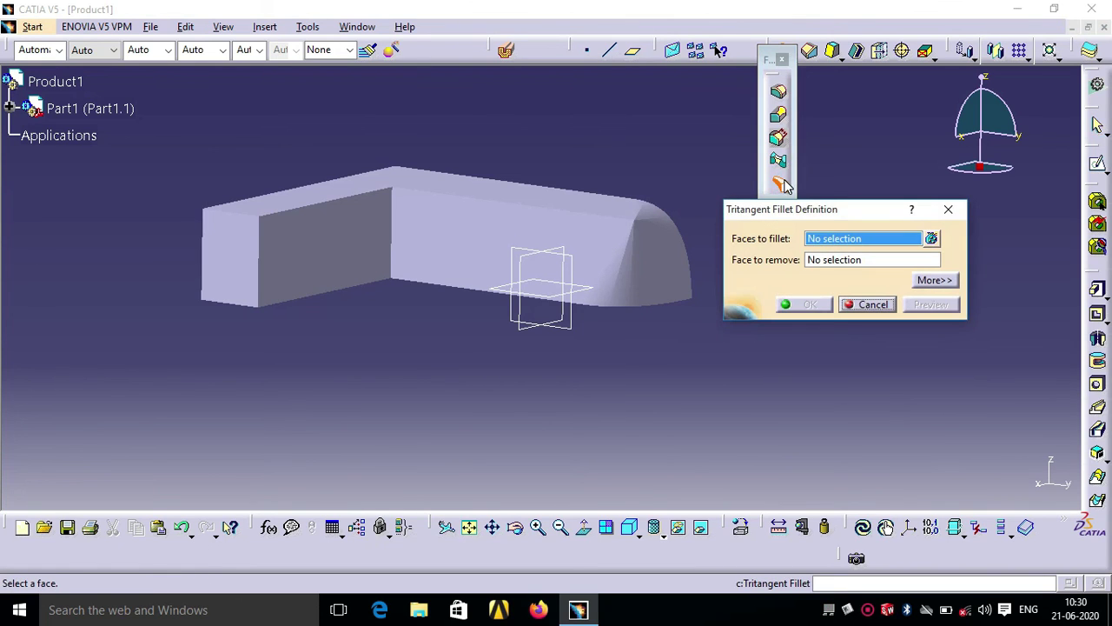
left_click(285, 259)
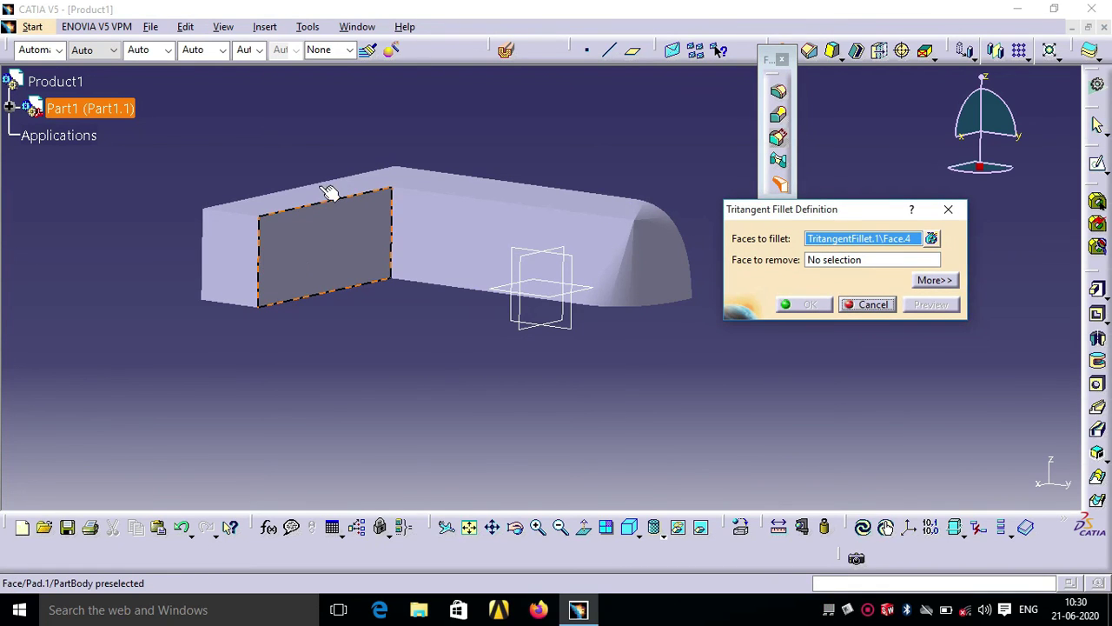
left_click(286, 200)
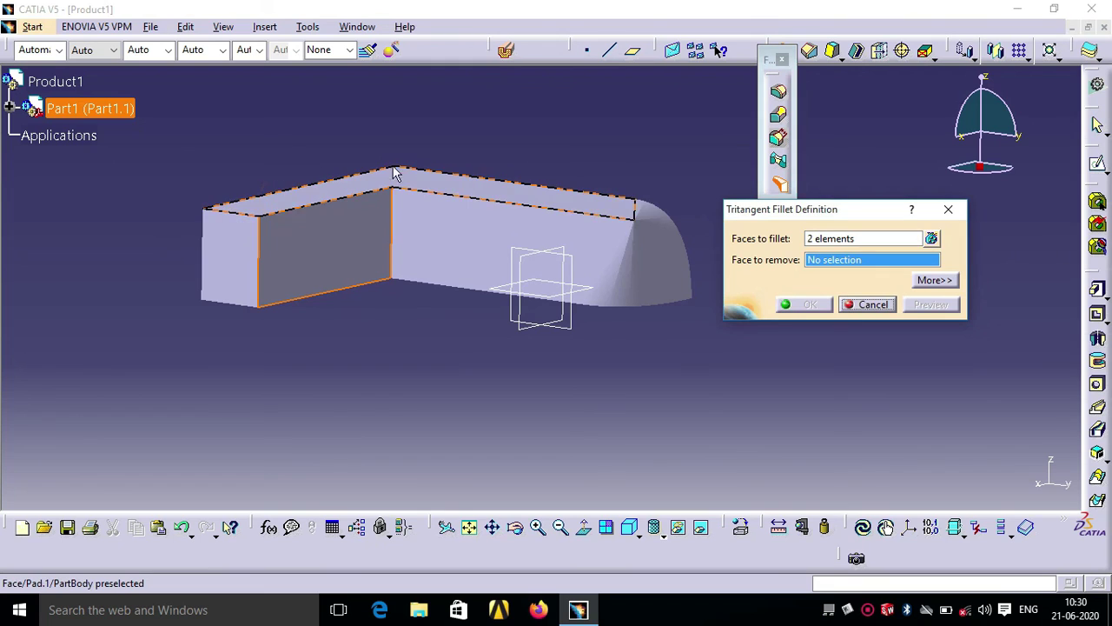
left_click(237, 278)
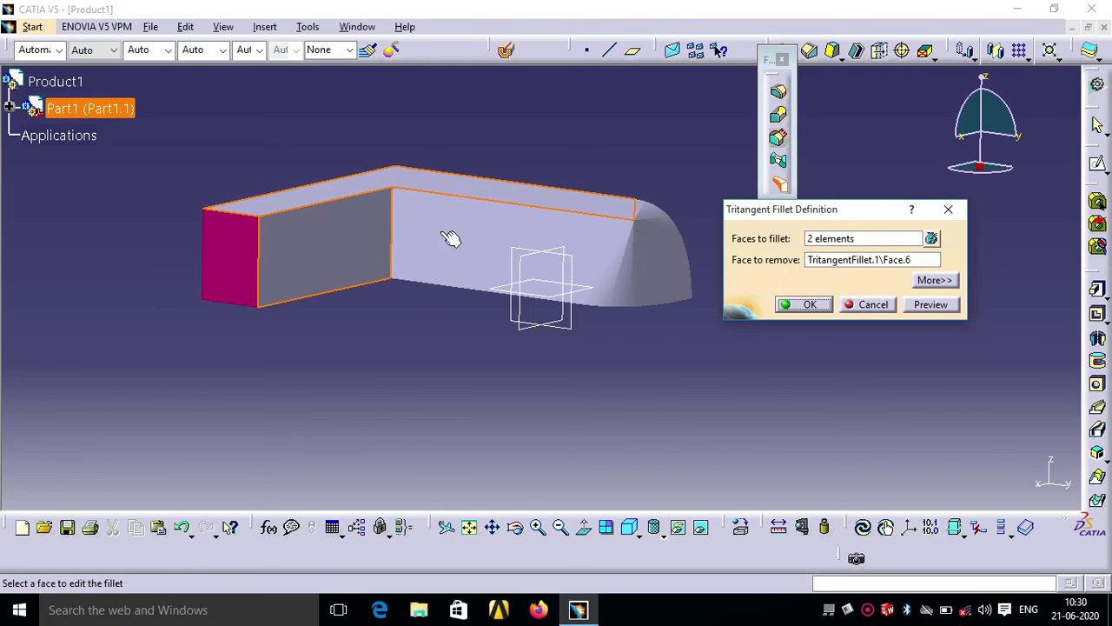
left_click(808, 304)
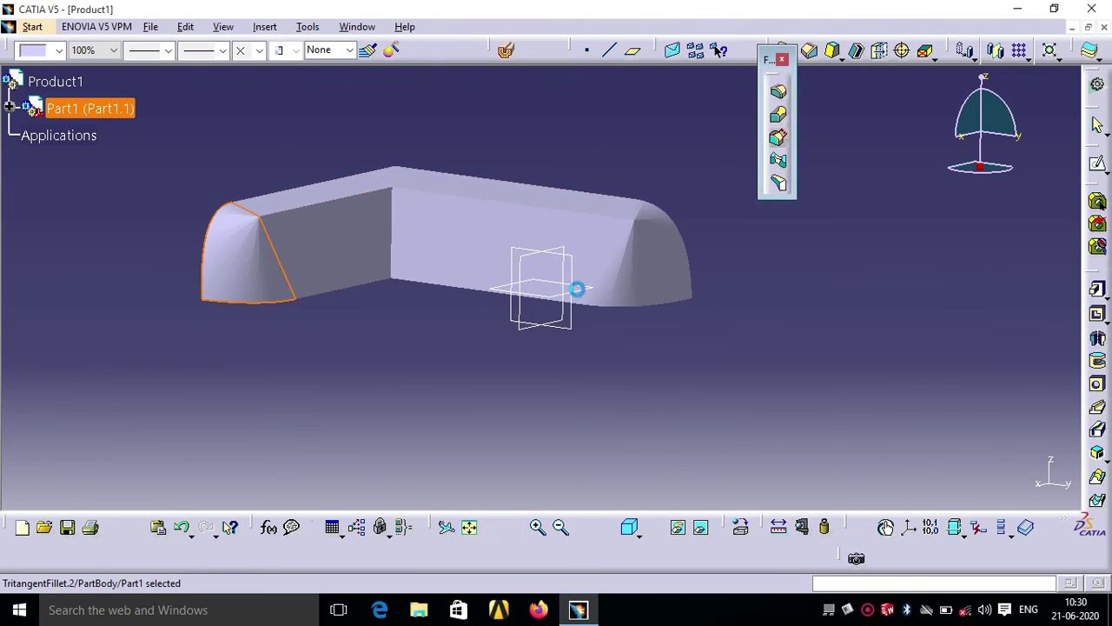
Step: Deselect the new fillet and show the finished L-shaped block in isometric view
left_click(288, 358)
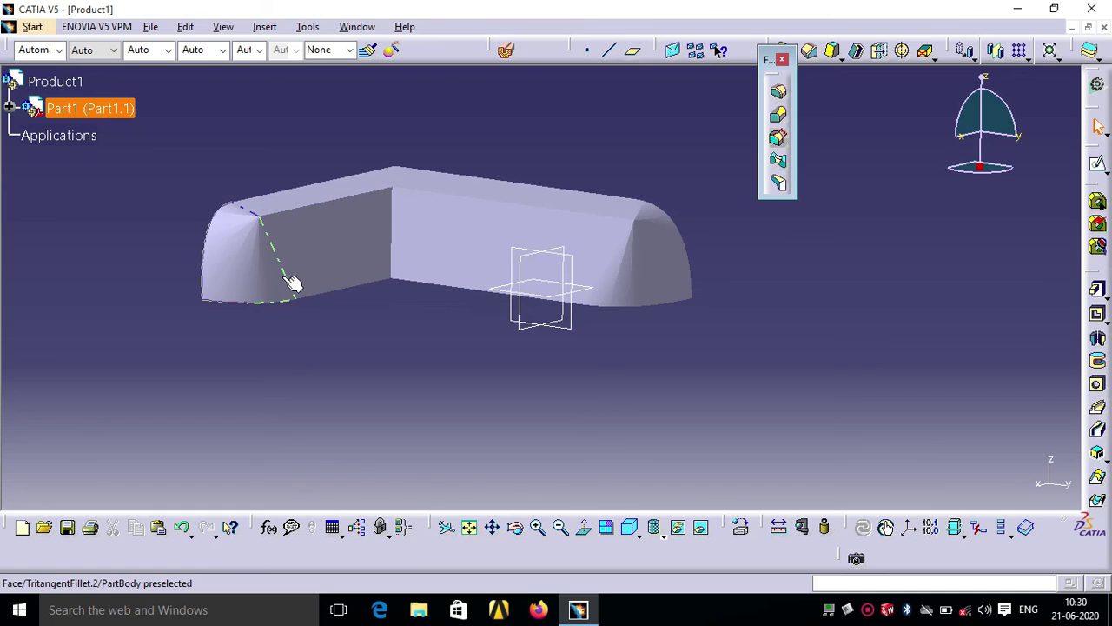
left_click(631, 528)
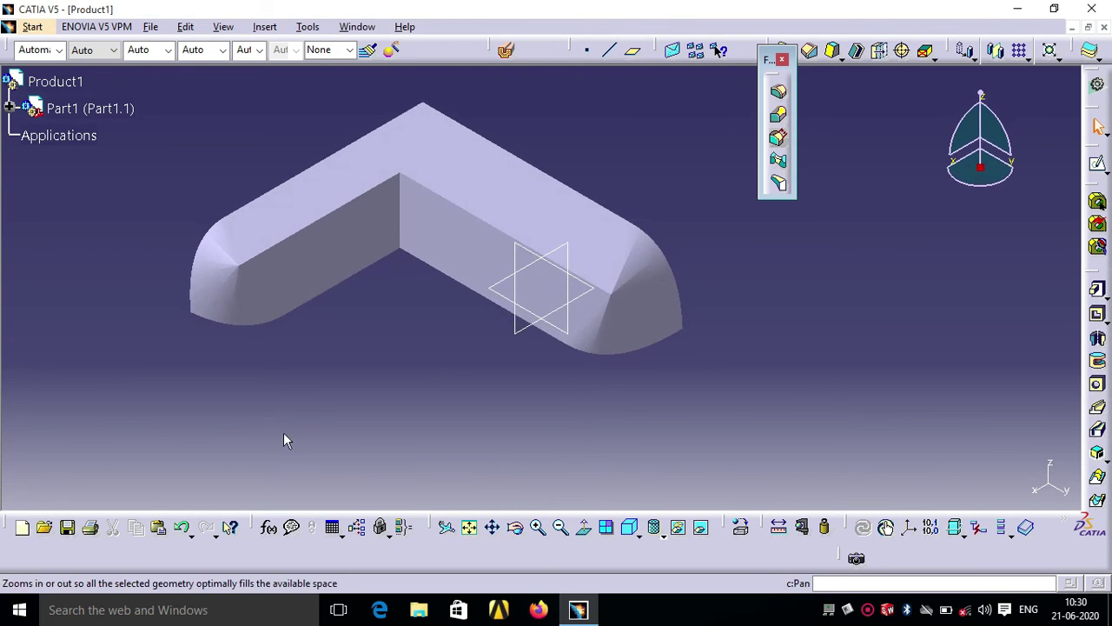